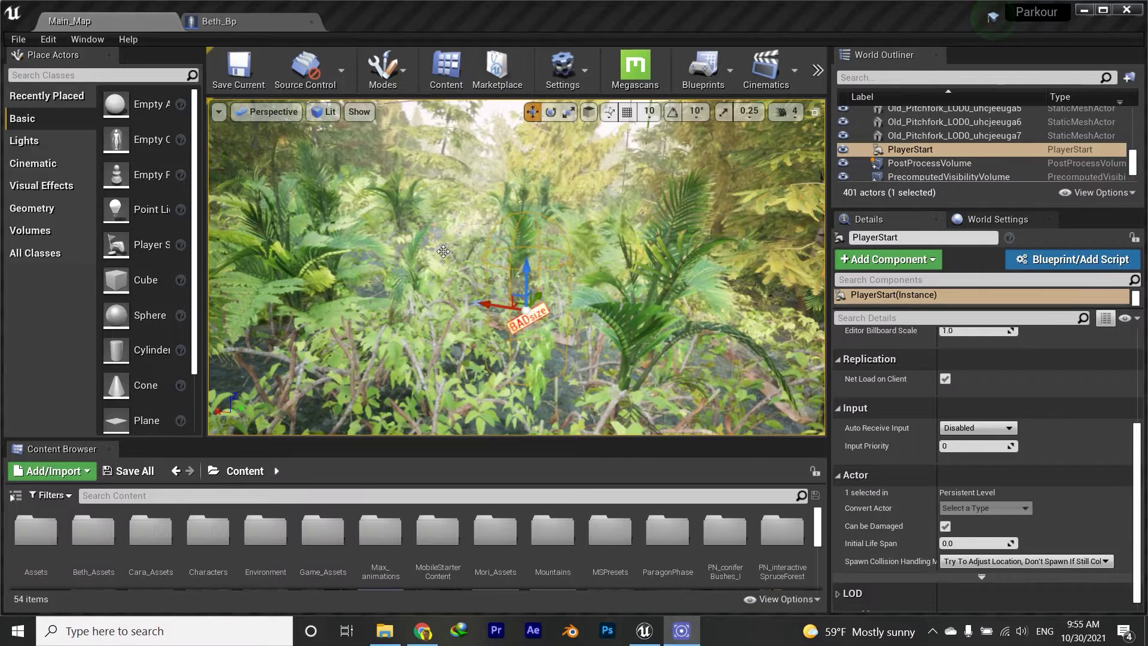
- Play-test the character running through the river in a separate preview window, and end the session
left_click(817, 70)
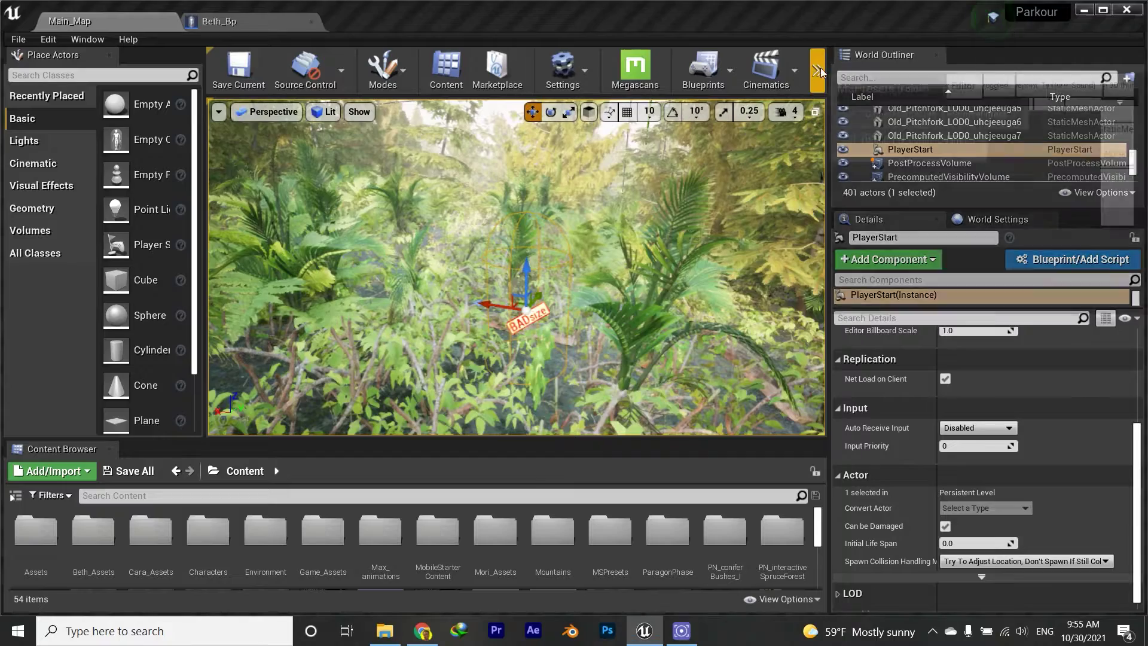
left_click(856, 142)
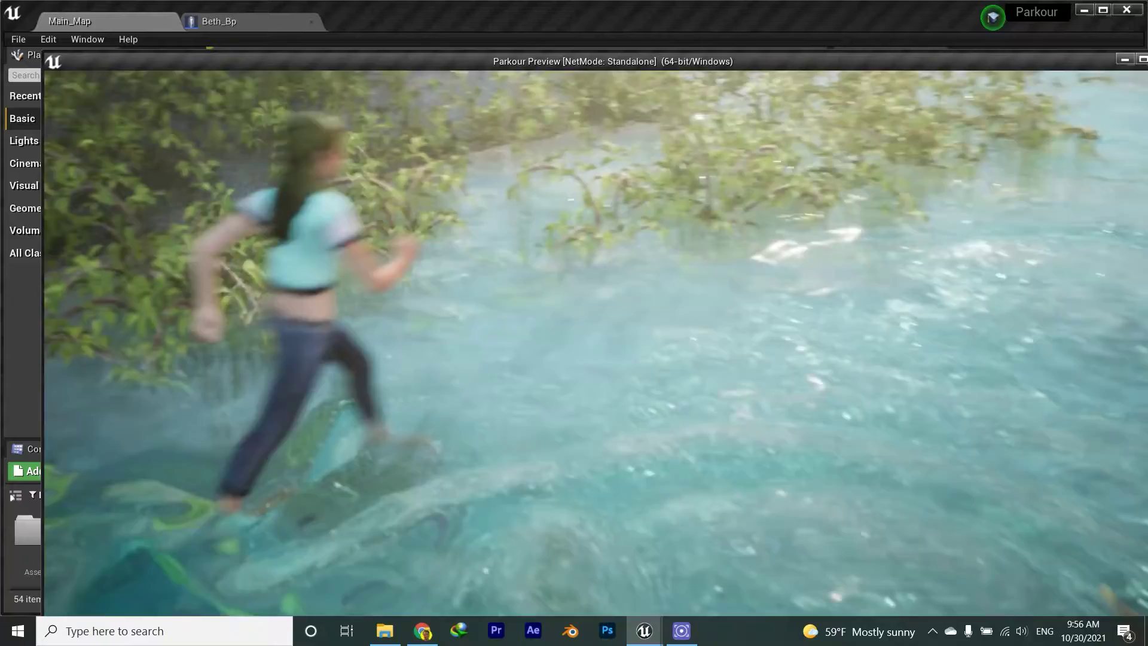
key("Escape")
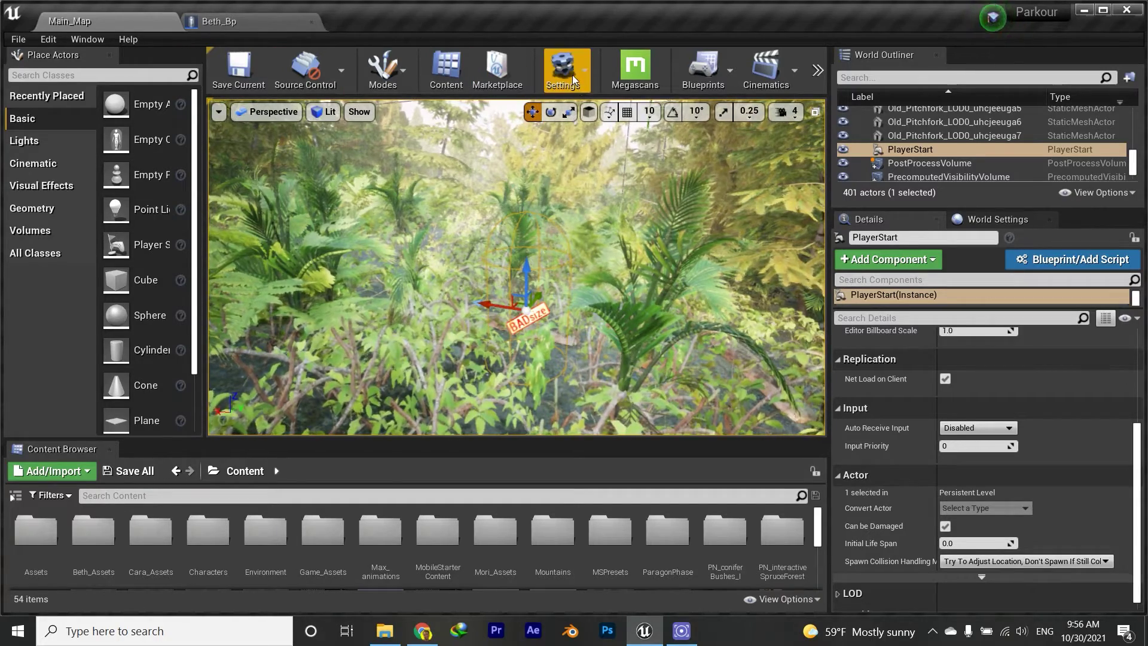
right_click_drag(727, 113, 727, 126)
right_click_drag(615, 333, 615, 333)
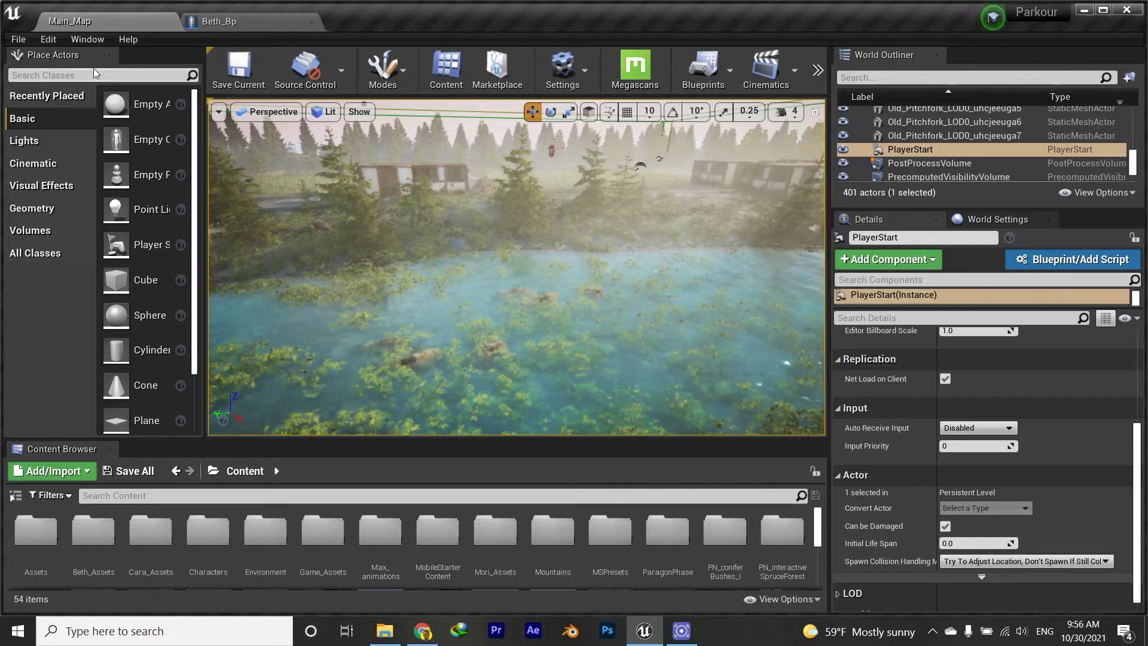
- Check in the project's plugins whether Water and Landmass are enabled, and close the plugin list
left_click(42, 39)
left_click(84, 266)
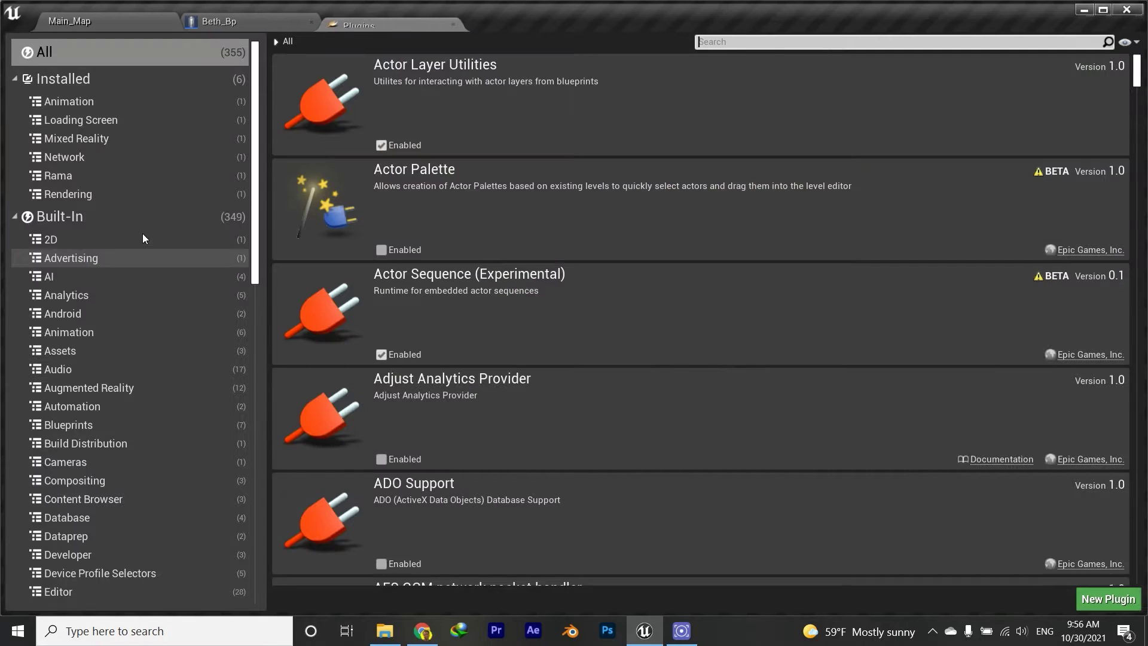
left_click(734, 42)
type("wate")
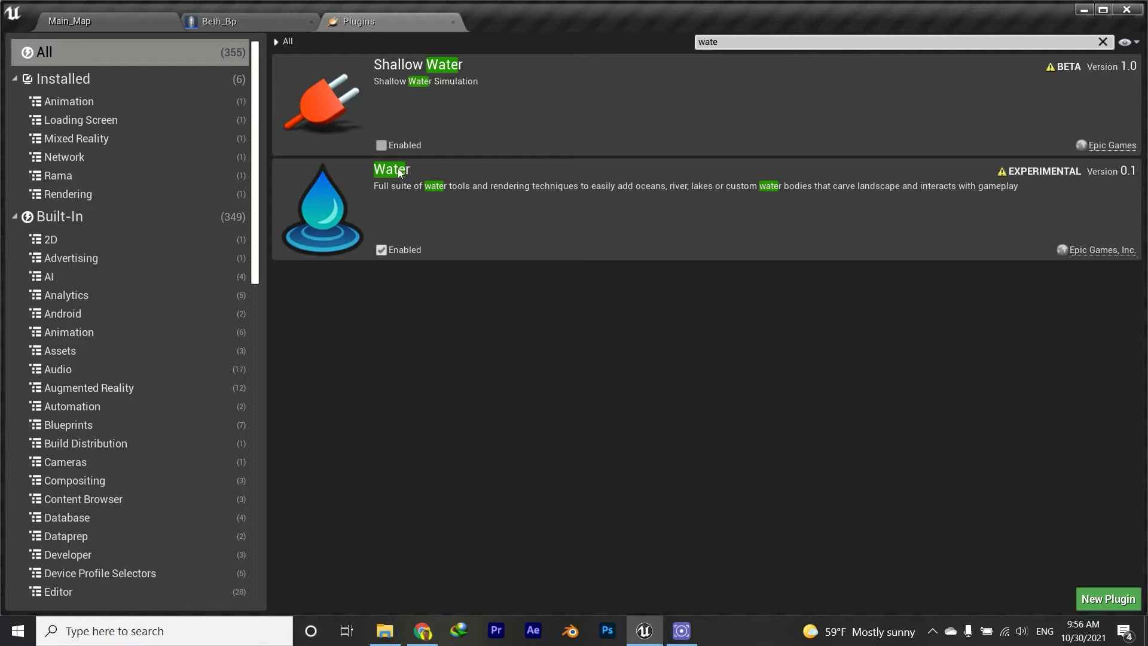
type("lands")
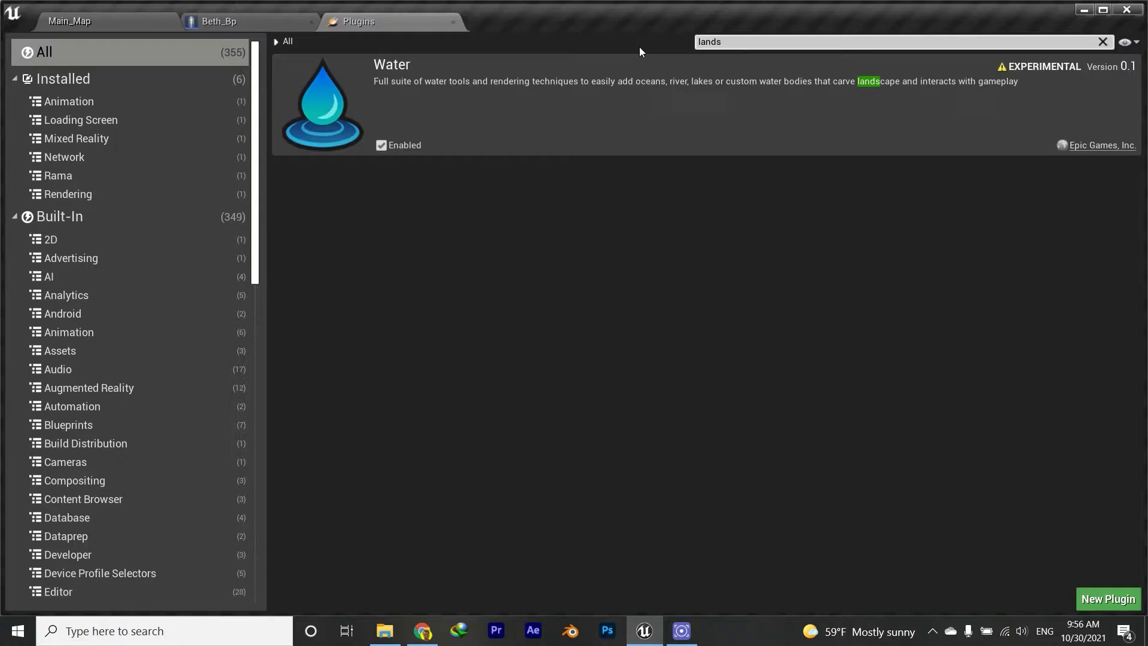
key("BackSpace")
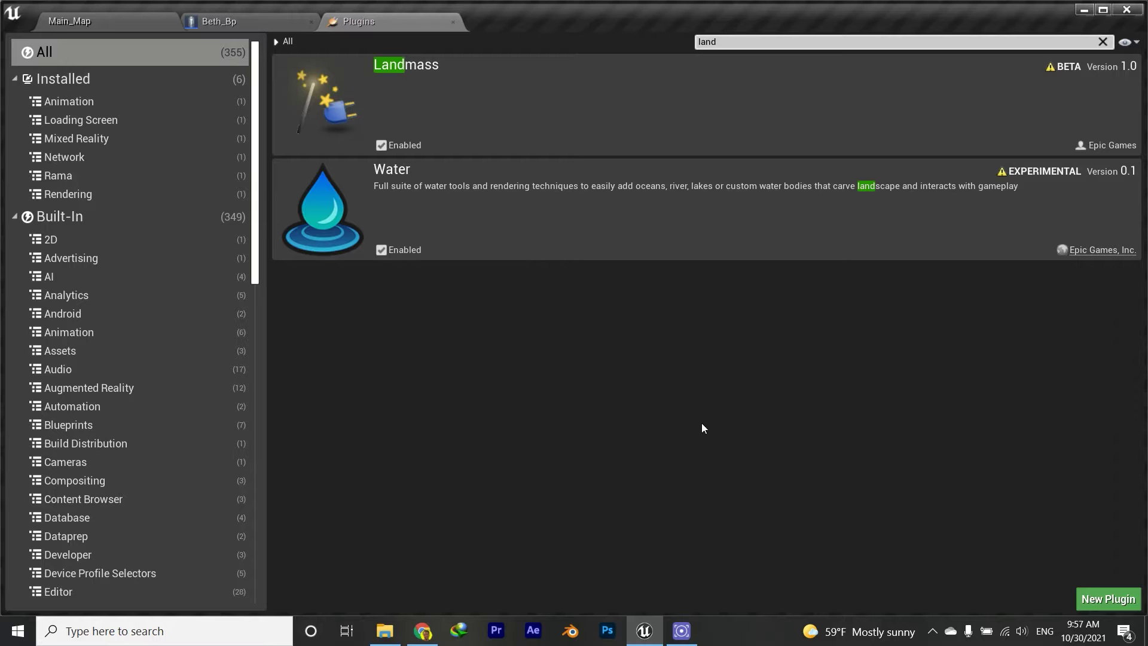
left_click(453, 22)
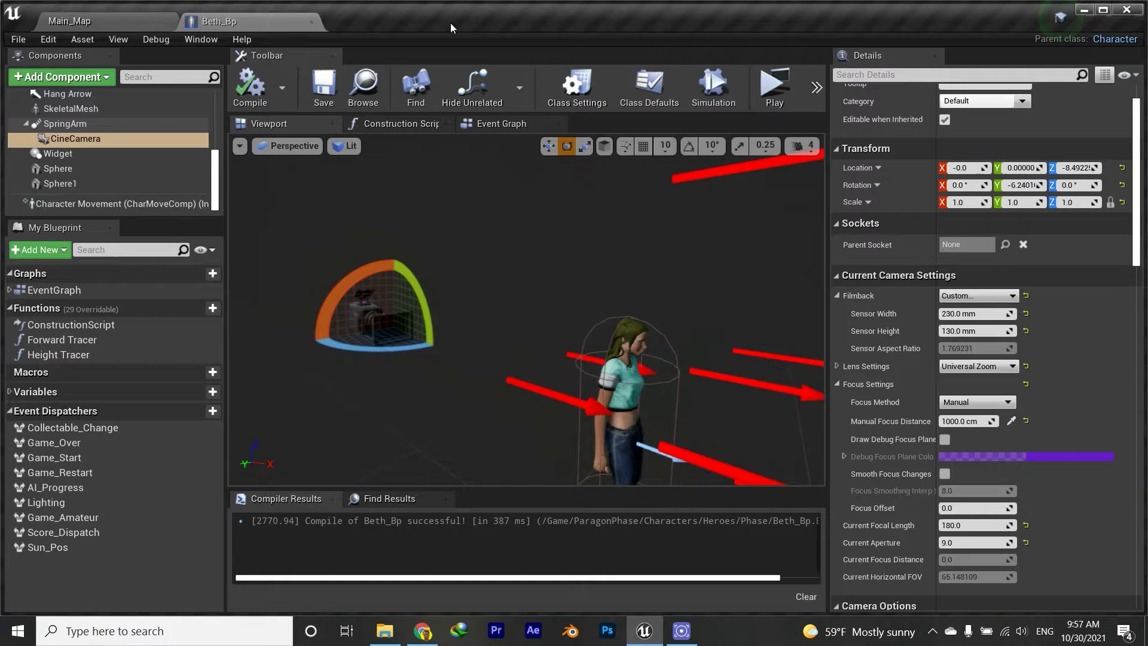
- Return to Main_Map, filter the placeable actors by "water", and look along the existing river
left_click(125, 22)
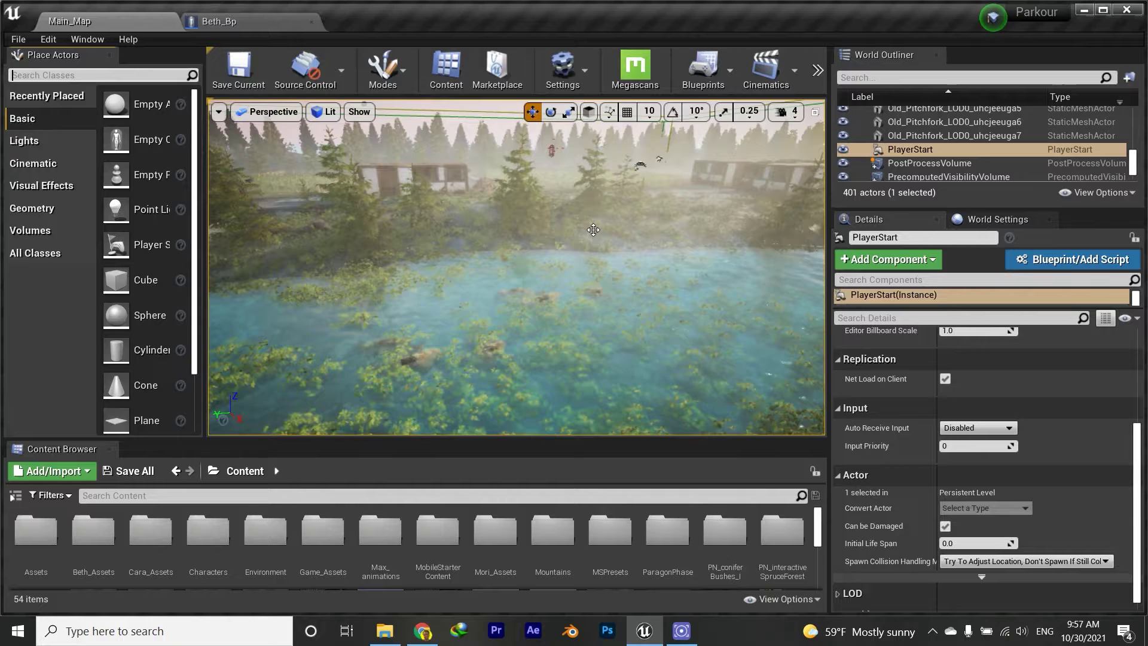
type("water")
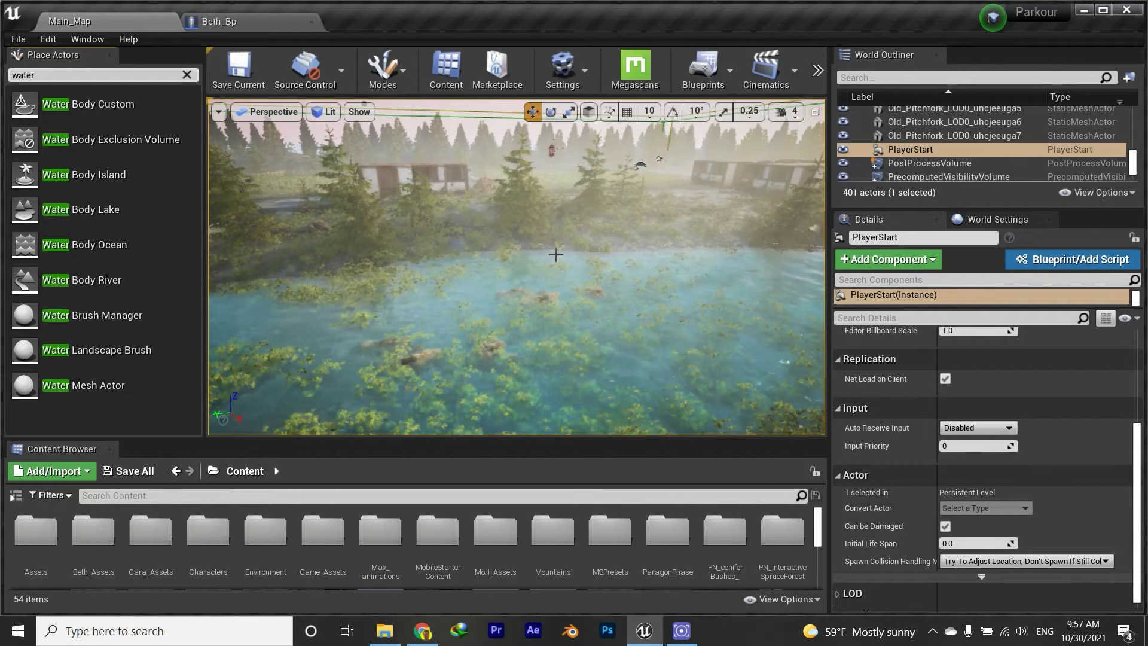
right_click_drag(555, 254, 520, 257)
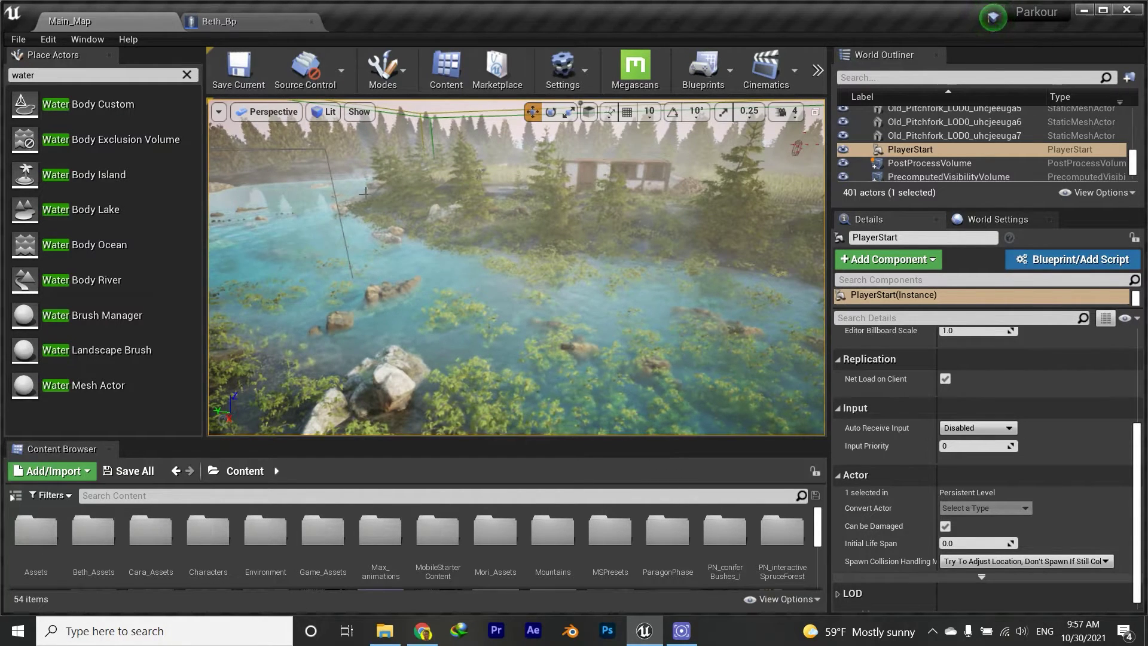
right_click_drag(364, 191, 549, 308)
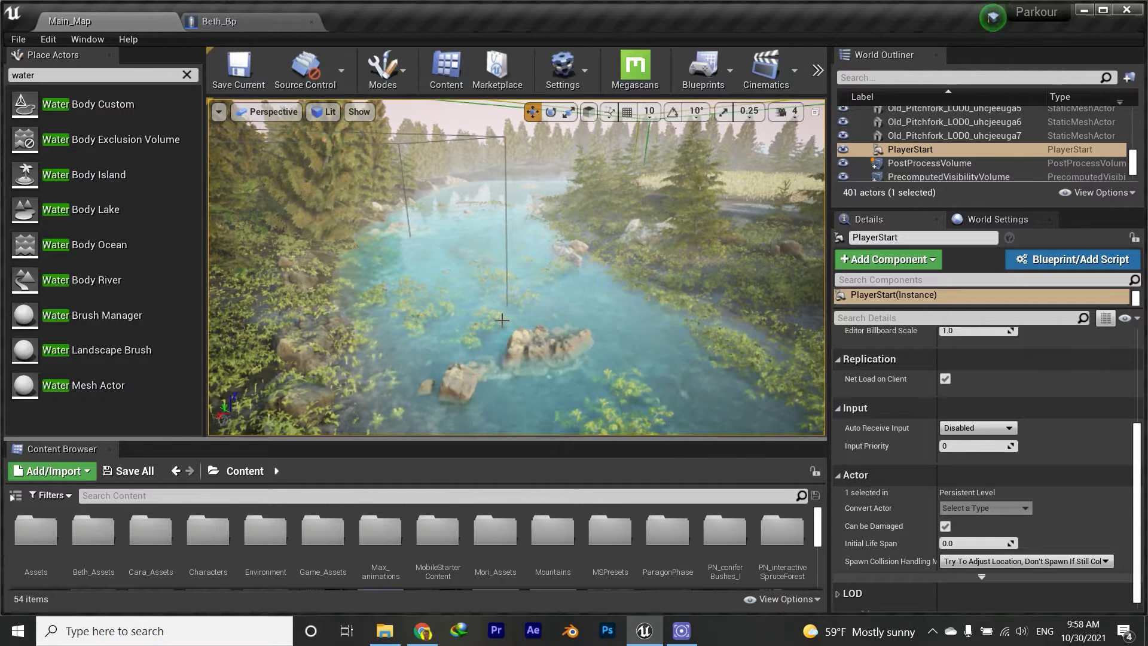
- Enable the display of plugin content in the Content Browser
left_click(782, 600)
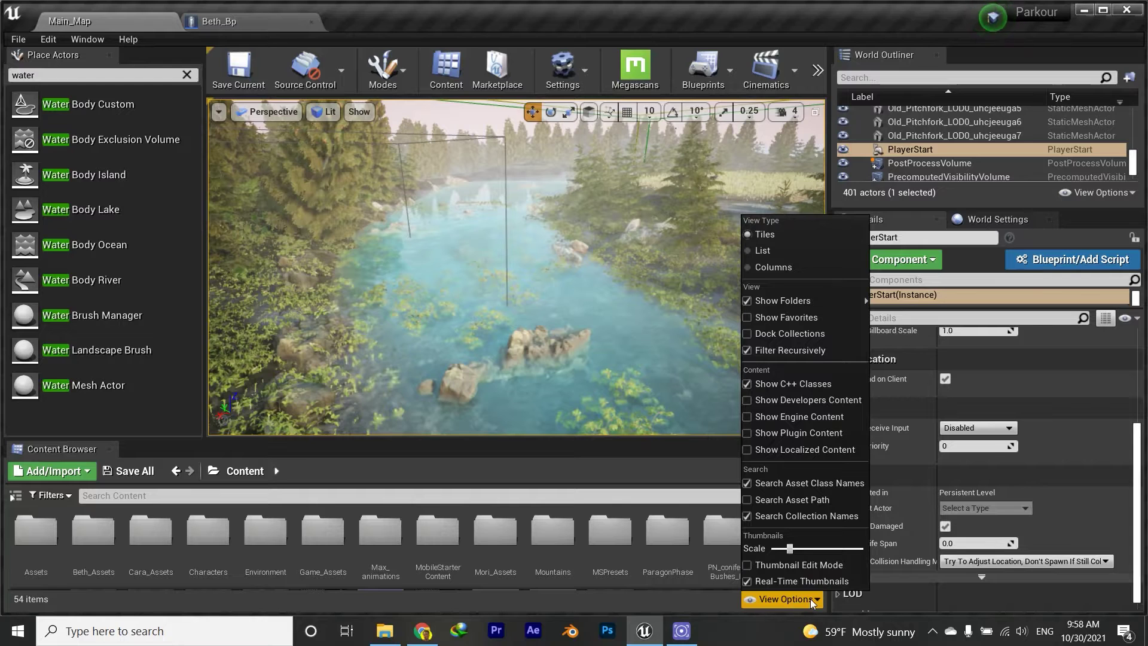
left_click(756, 434)
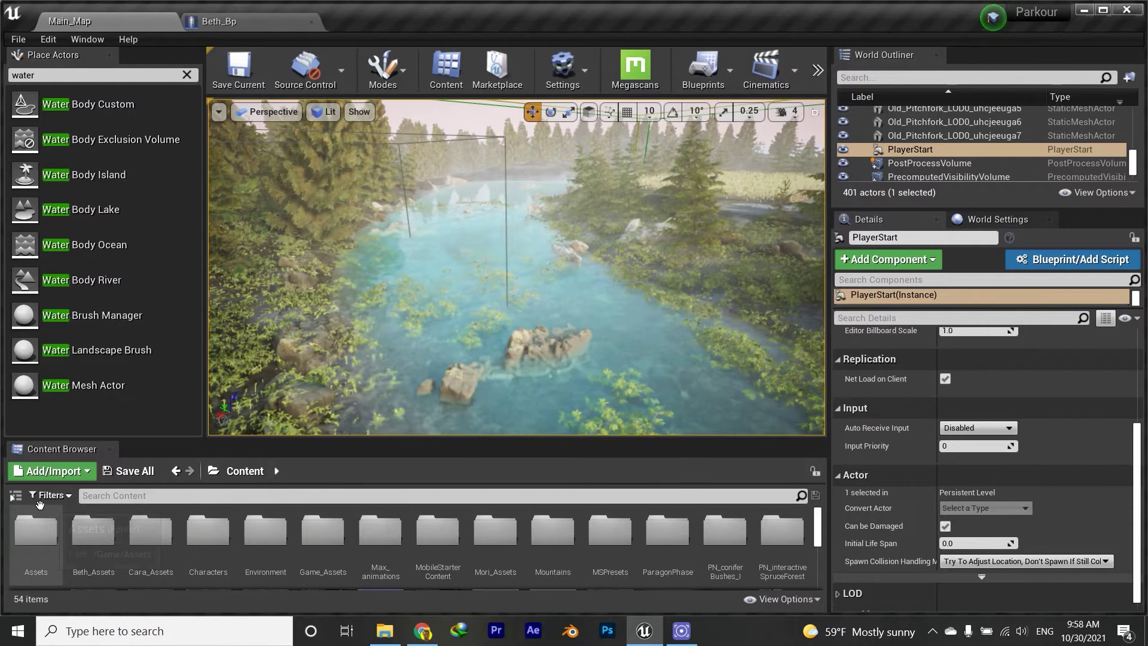
left_click(784, 599)
left_click(784, 599)
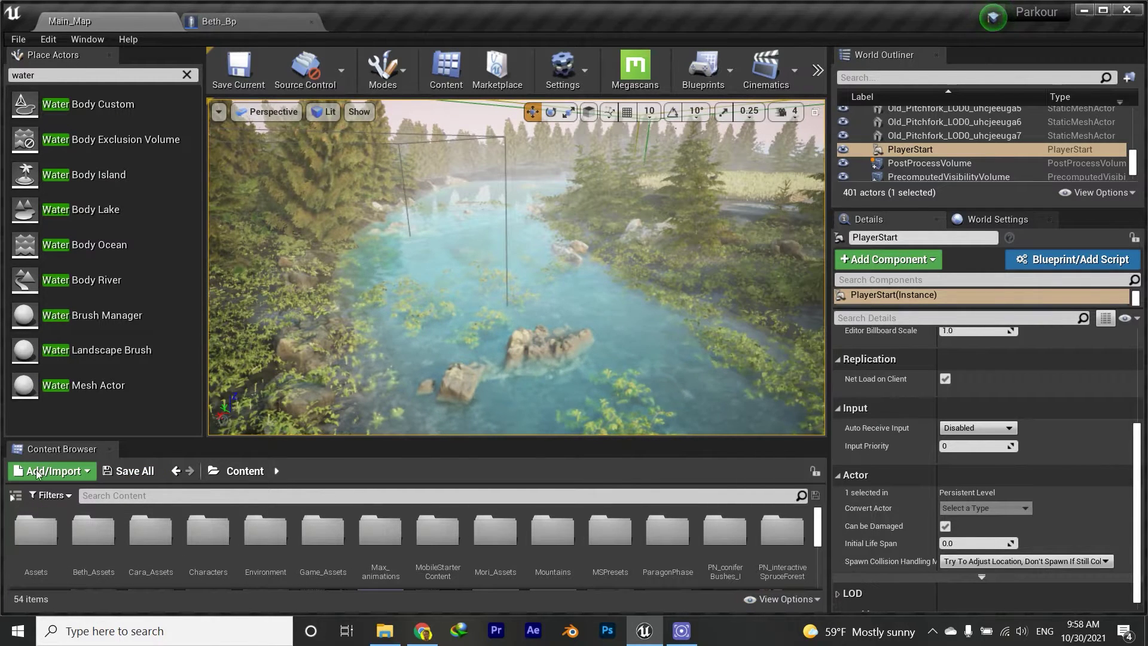
- Show the Content Browser's folder tree, find the Water Content folder by searching for "water", and open it
left_click(15, 495)
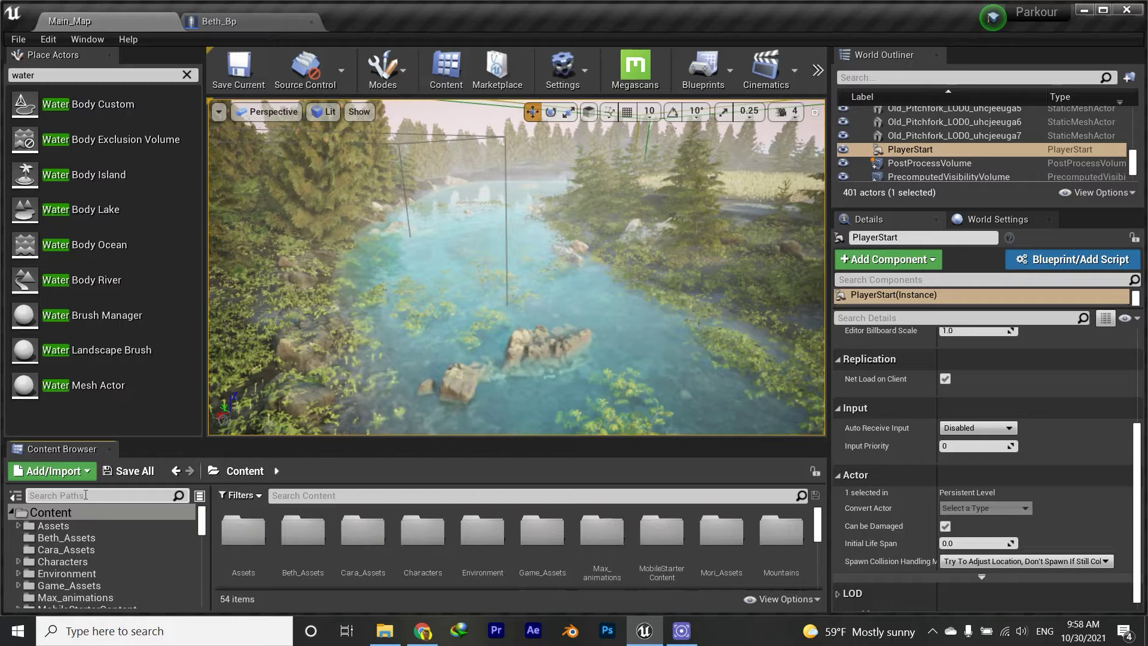
left_click(86, 494)
type("water")
scroll(81, 578, "down", 3)
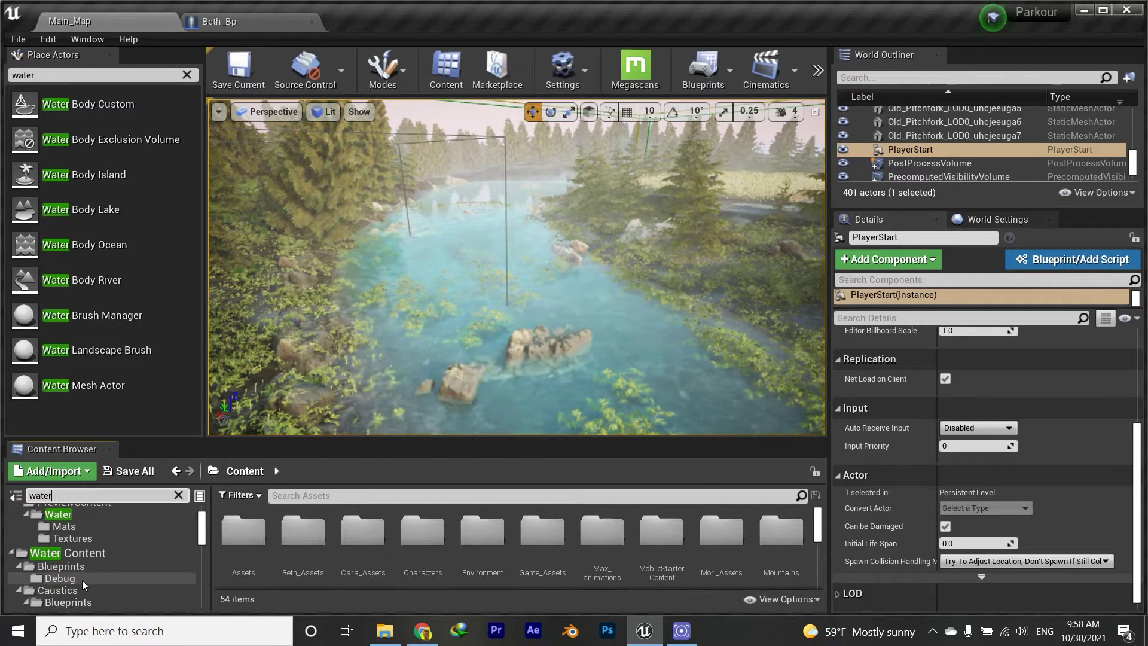
left_click(77, 556)
left_click(178, 496)
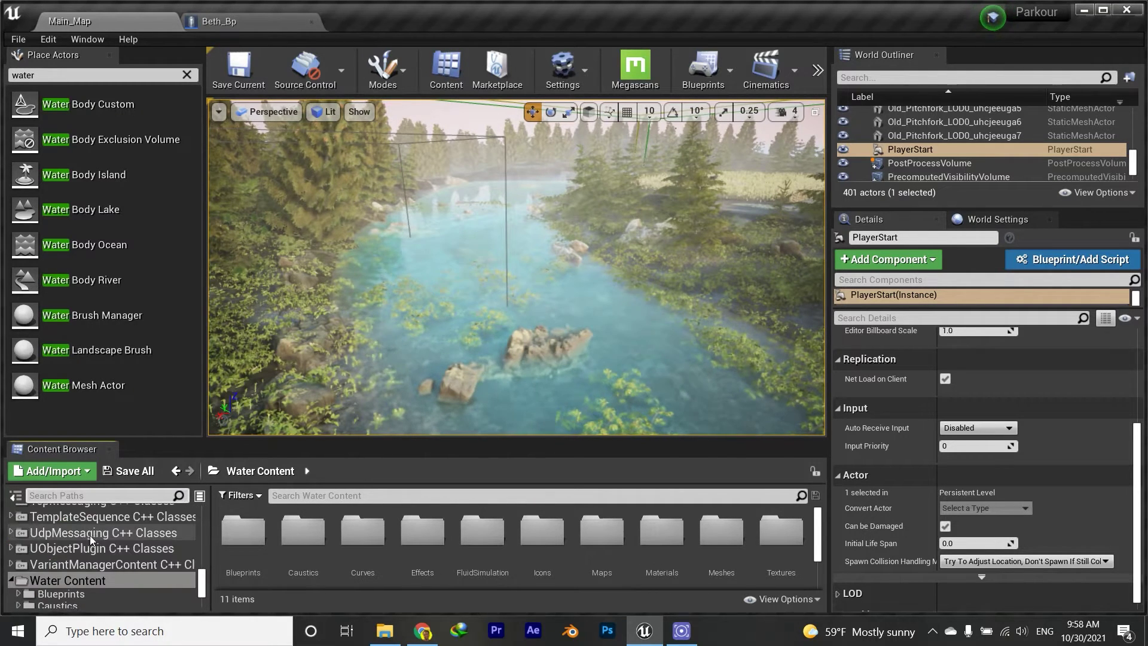
- Look at the BP_FluidSim_01 blueprint from the FluidSimulation Blueprints folder, and close it
scroll(72, 547, "down", 5)
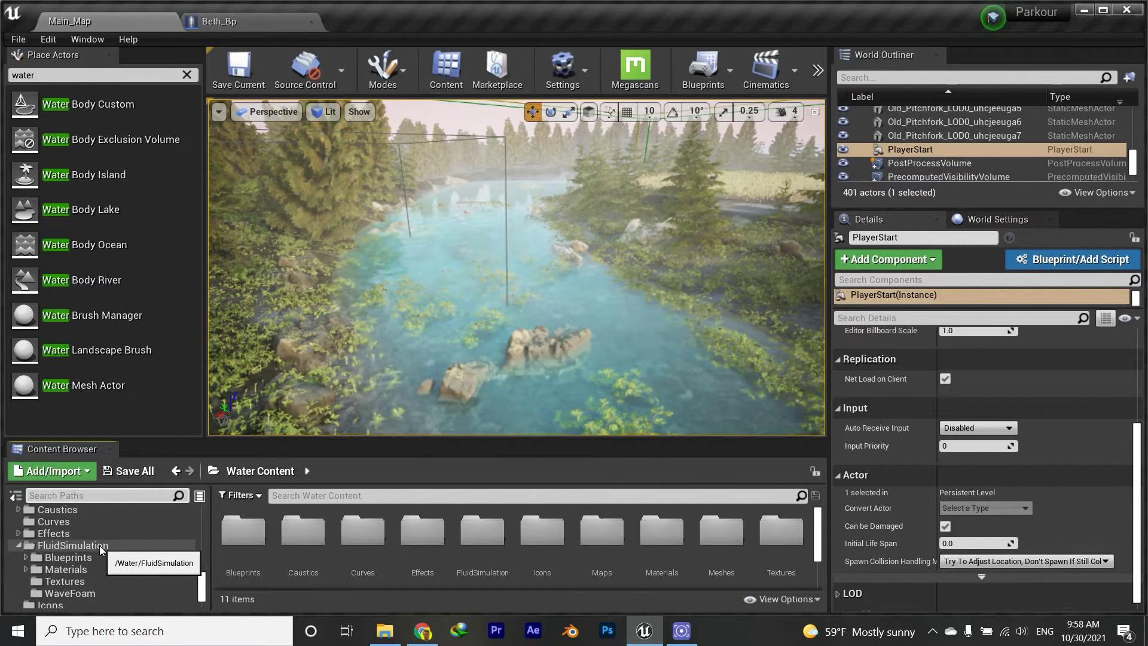
left_click(71, 557)
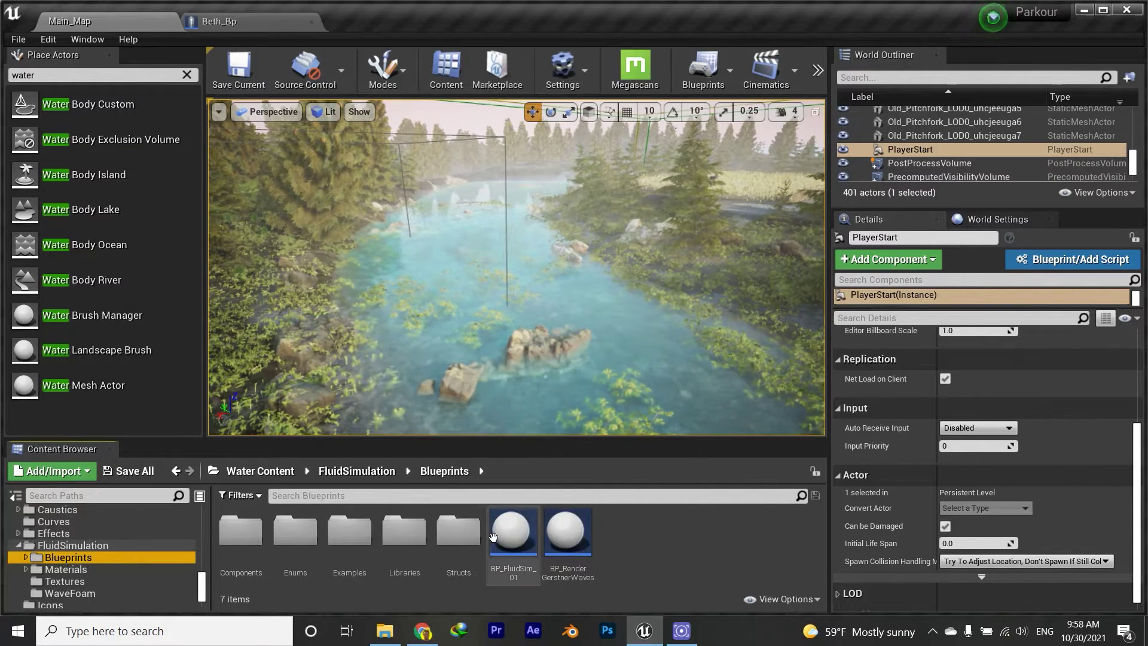
left_click(522, 547)
double_click(522, 542)
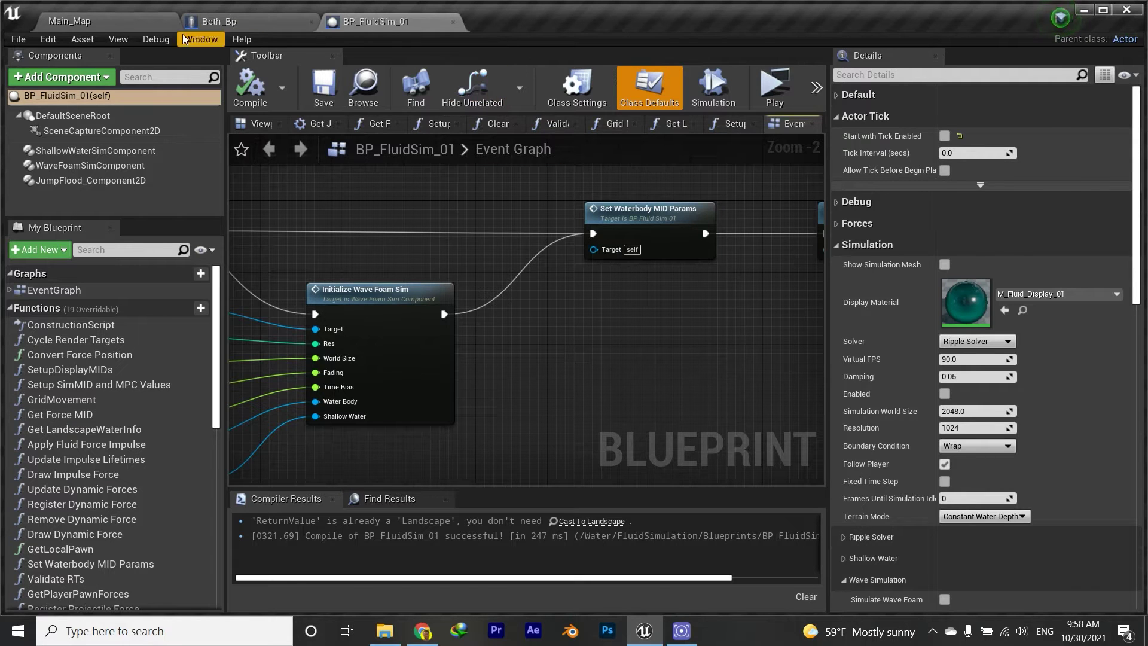
key("ctrl+Tab")
left_click(453, 23)
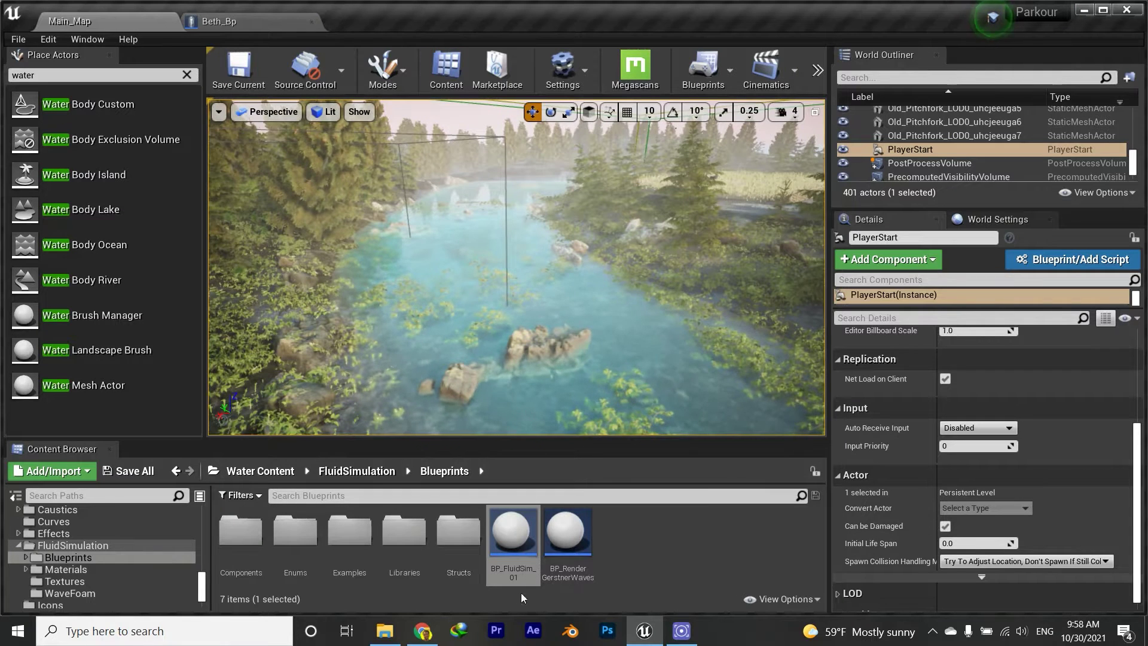
- Open the Simulation folder inside the FluidSimulation Materials folder
left_click(70, 568)
scroll(46, 565, "down", 1)
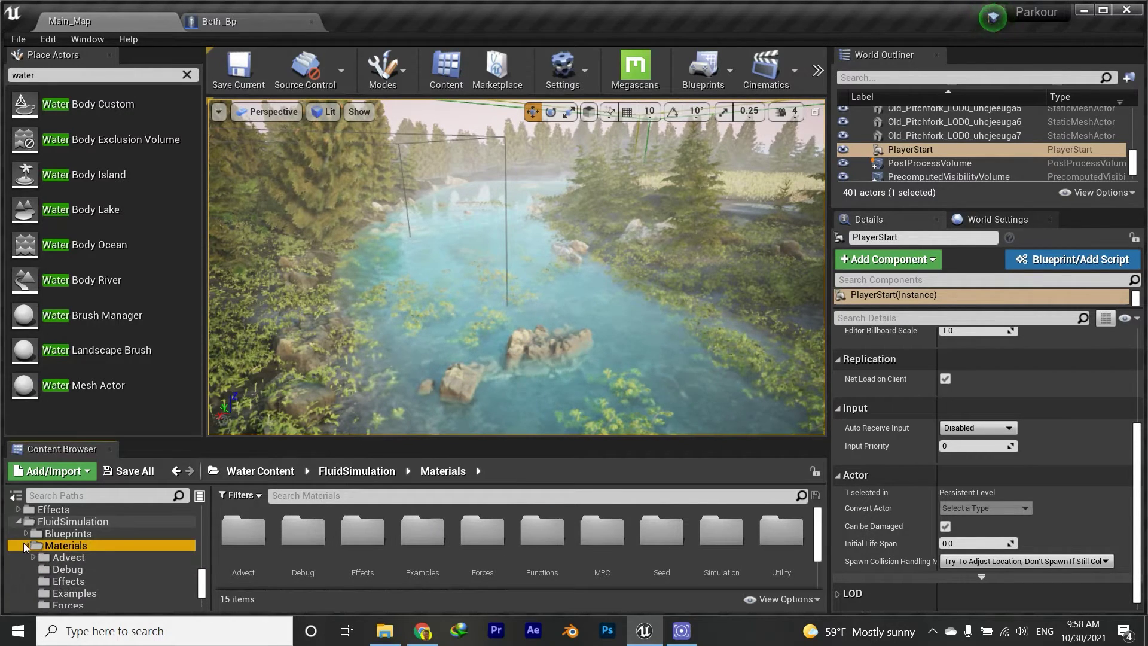
left_click(25, 545)
scroll(62, 558, "down", 2)
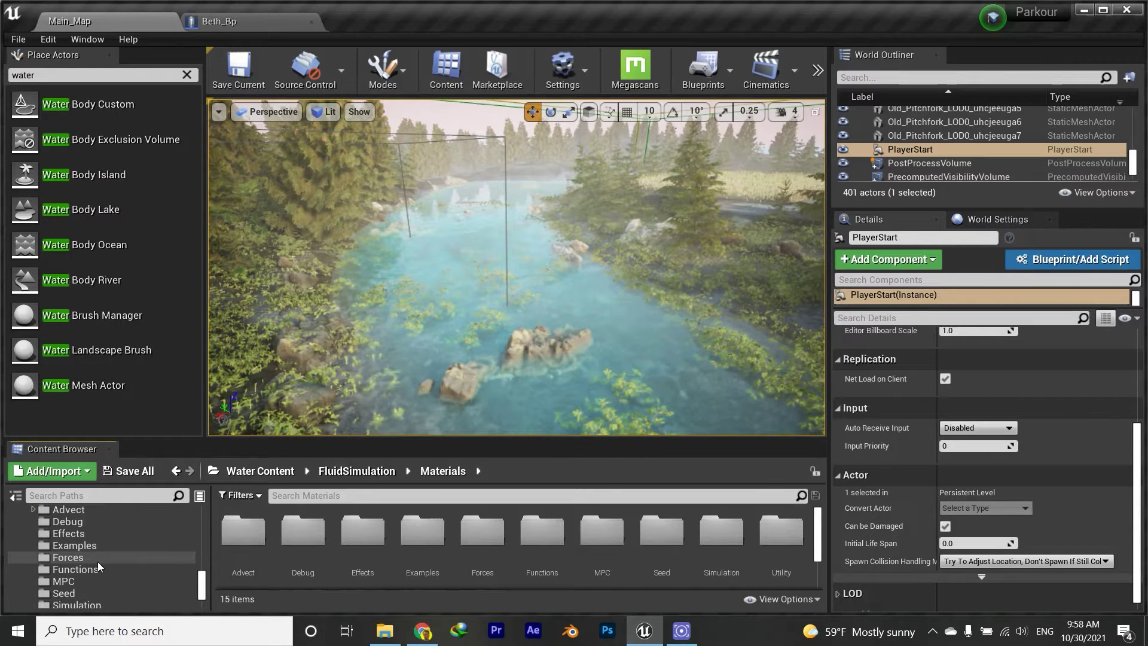
scroll(98, 563, "down", 1)
left_click(86, 581)
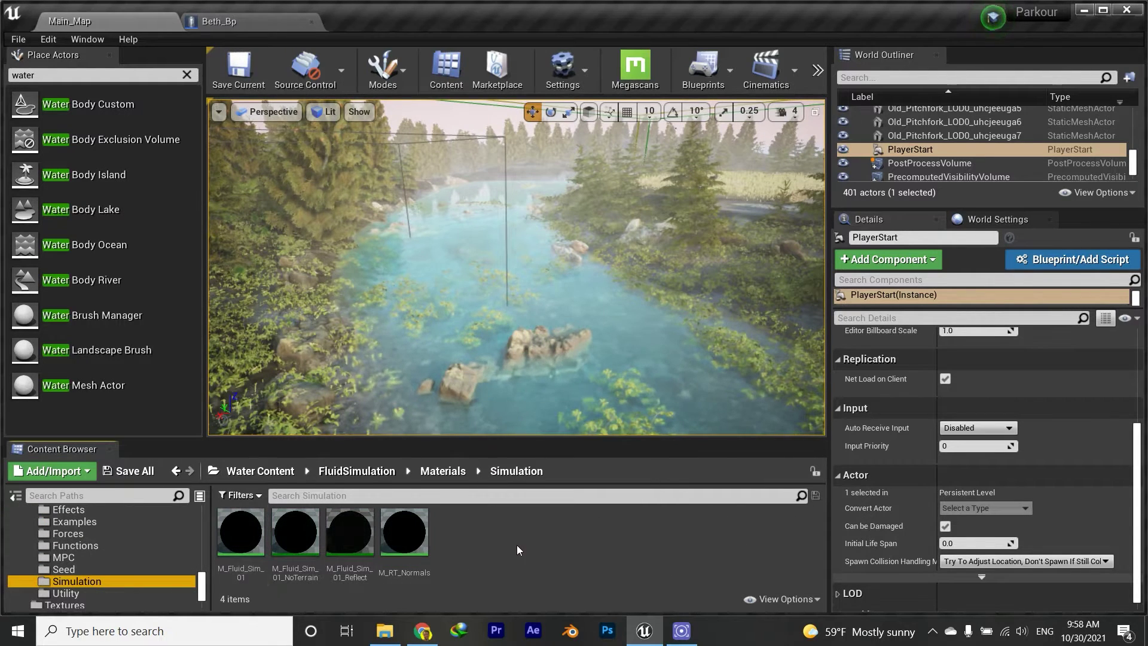
- Look through the Forces materials folder, and return to the Simulation folder
scroll(95, 565, "up", 1)
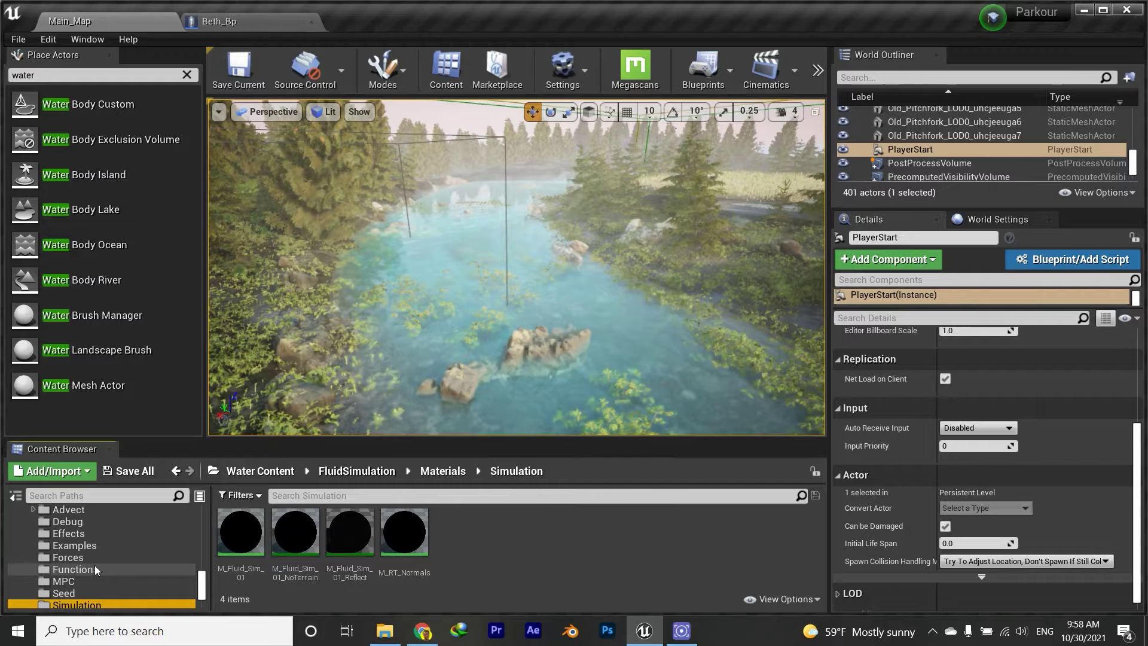
left_click(87, 555)
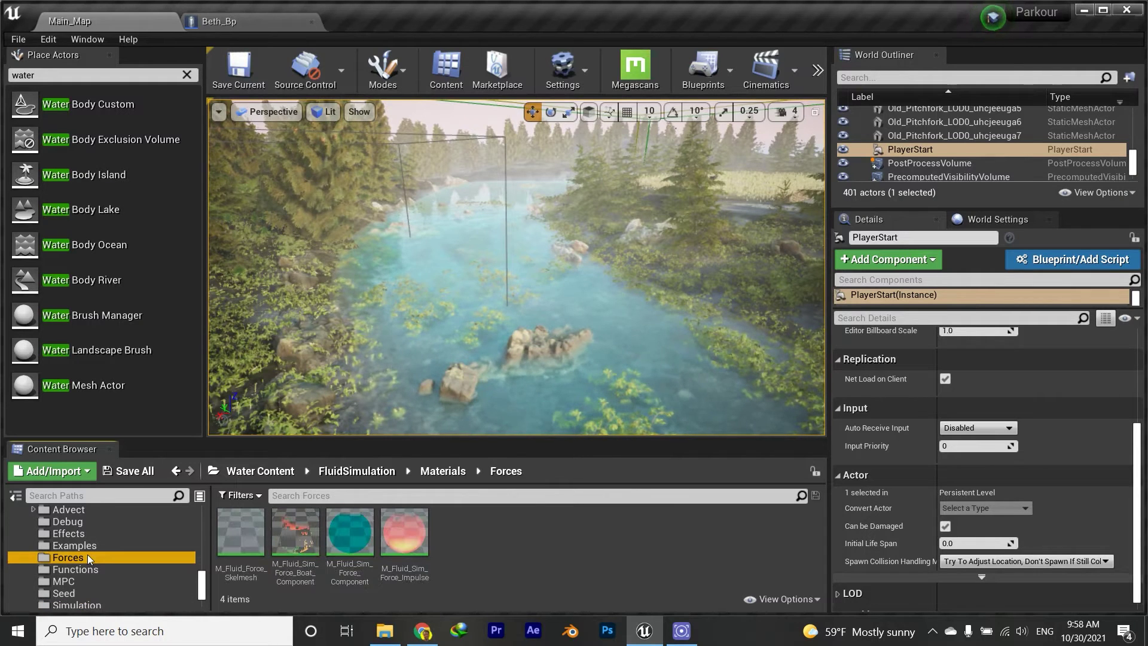
scroll(87, 554, "down", 2)
left_click(82, 558)
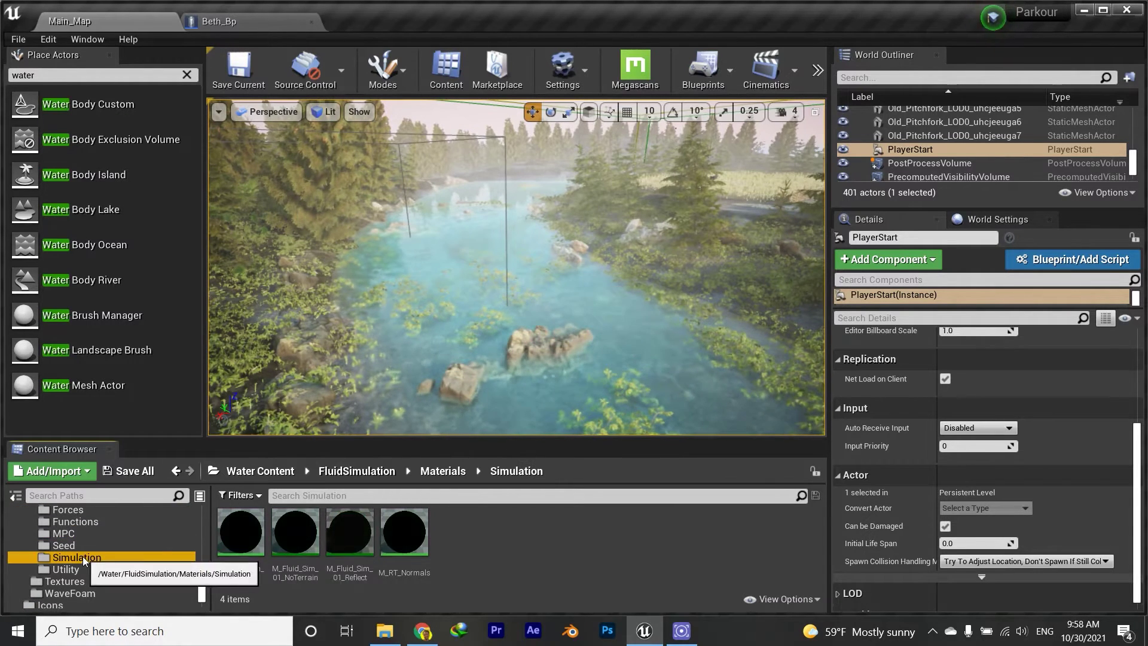
- Open the M_Fluid_Sim_01 material and select the Texture Sample node in the Foam Sim Forces group
double_click(233, 537)
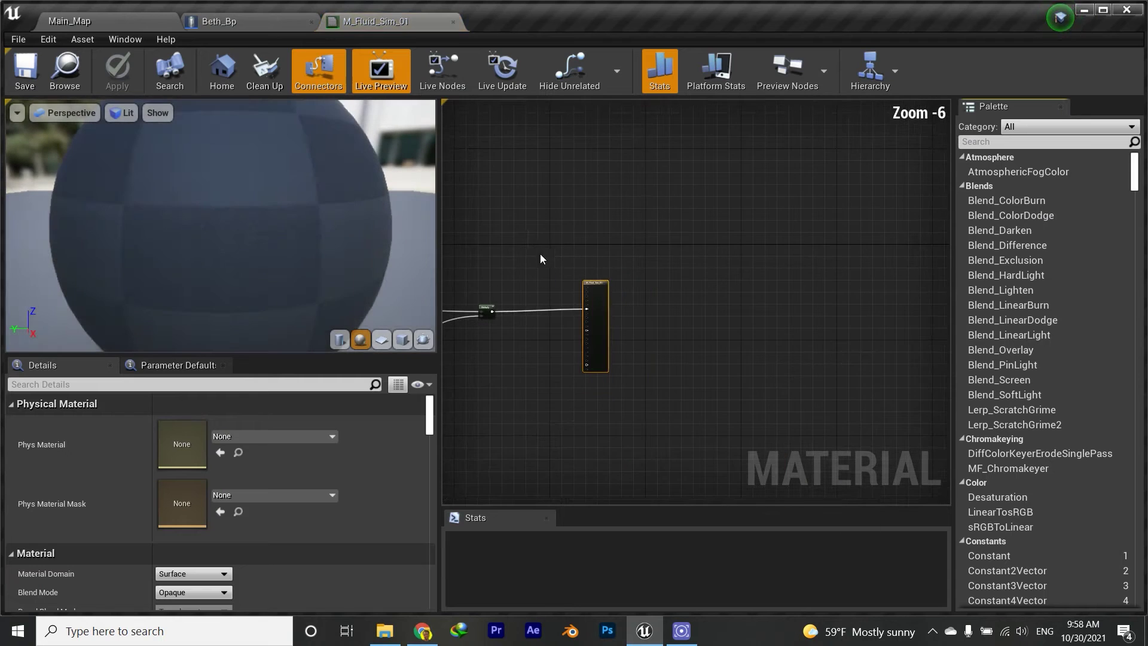
scroll(541, 259, "down", 2)
right_click_drag(538, 248, 639, 241)
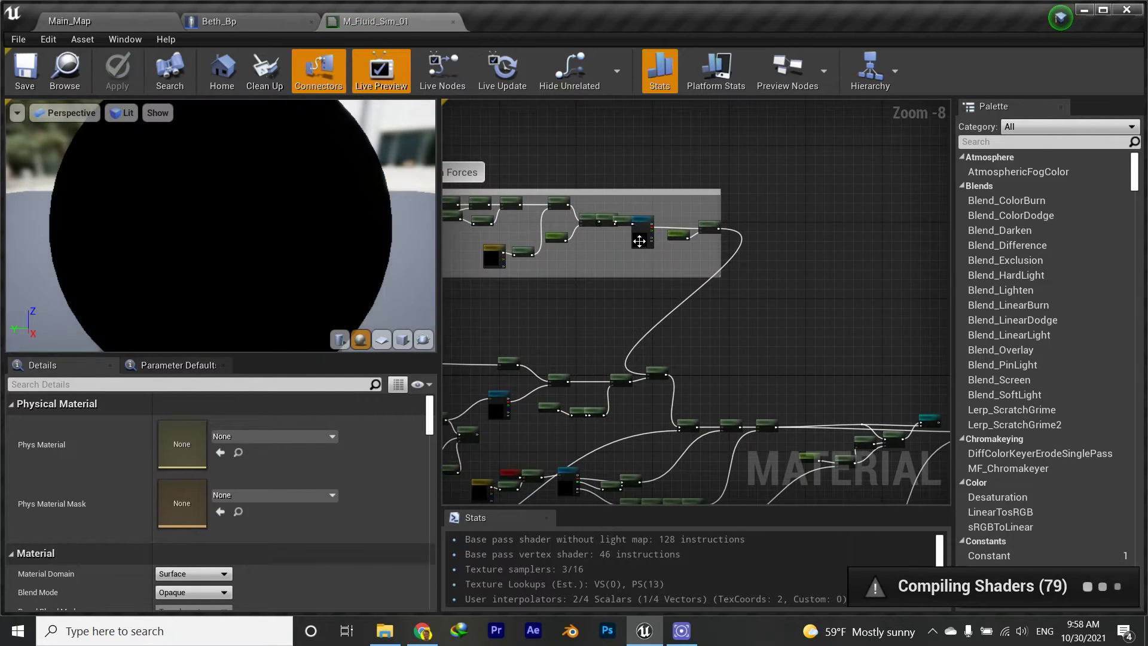
scroll(639, 241, "up", 5)
left_click(646, 238)
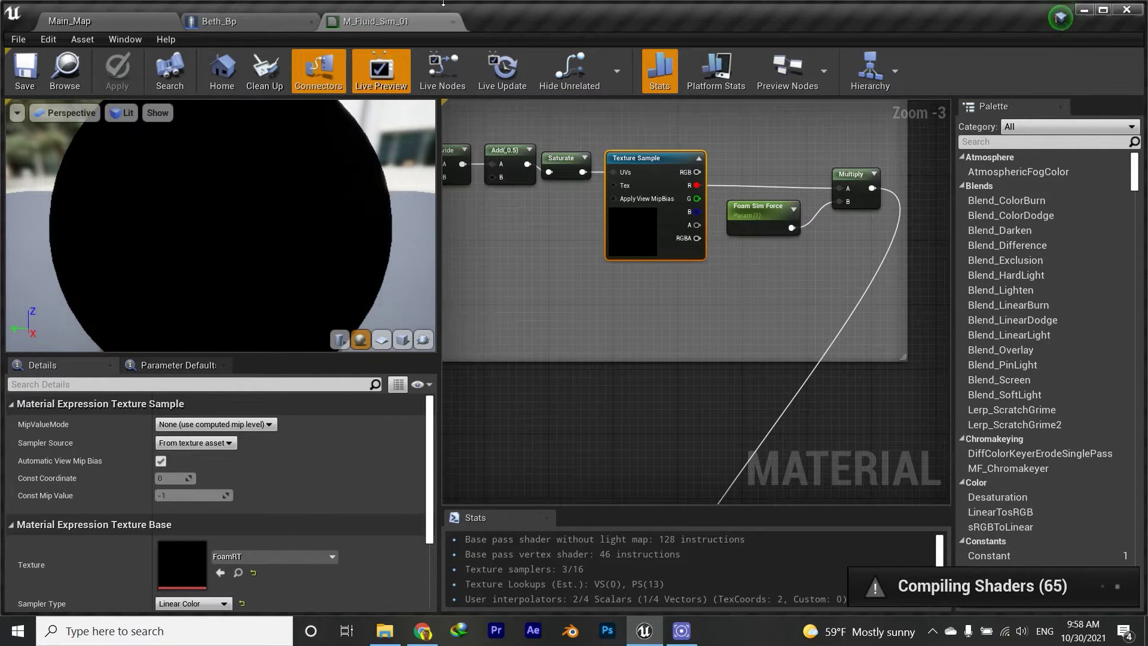
- Look over the Foam Sim Forces node group in the M_Fluid_Sim_01 material, and close the material to return to Main_Map
left_click(110, 21)
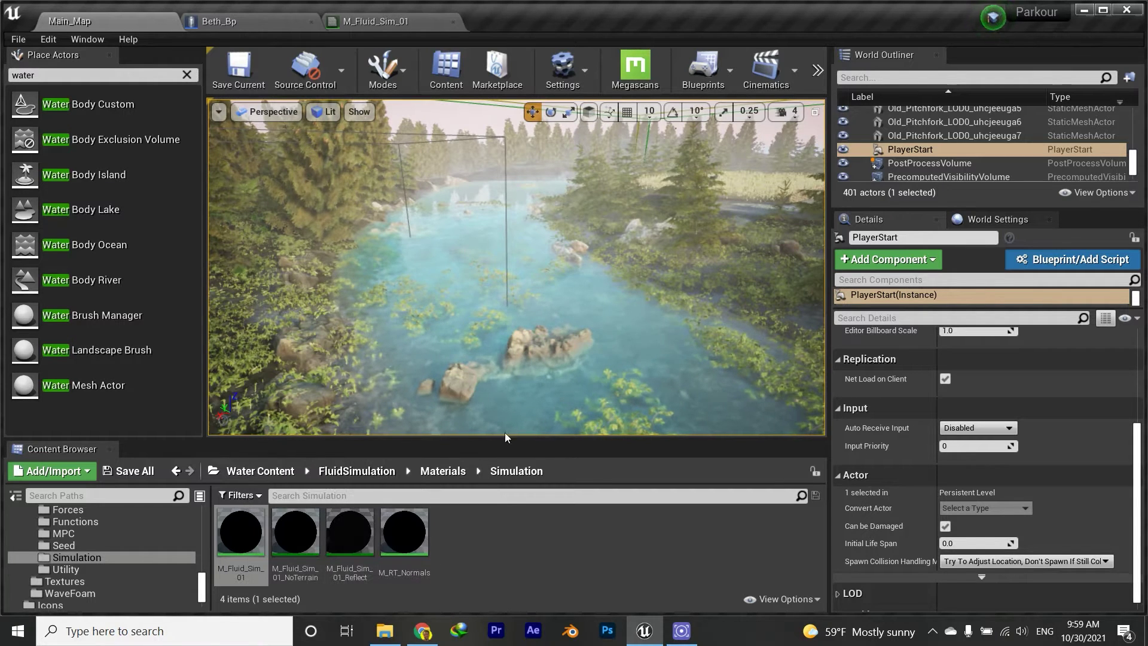
left_click(393, 18)
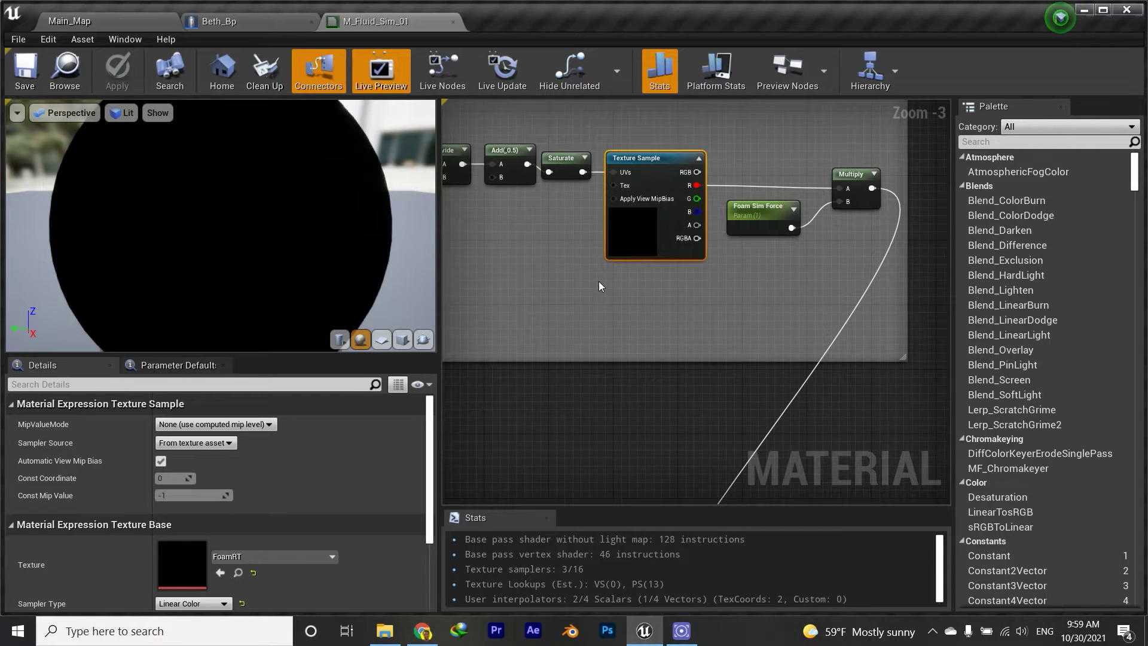
scroll(719, 346, "down", 9)
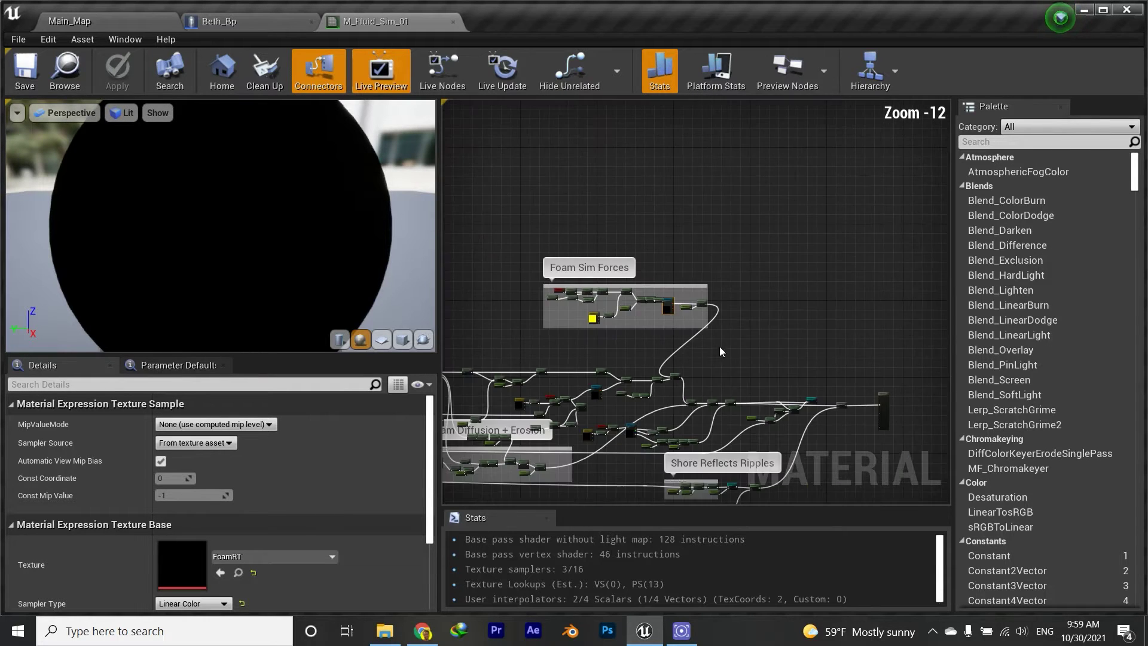
right_click_drag(720, 347, 652, 287)
scroll(794, 325, "up", 2)
scroll(669, 279, "up", 7)
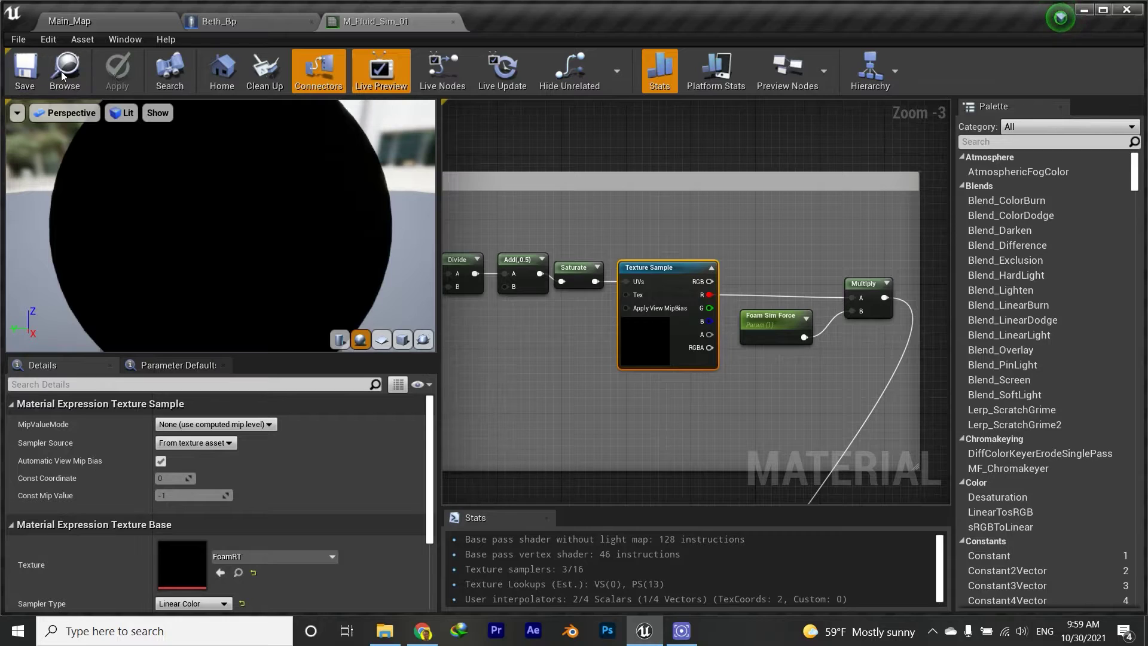
left_click(453, 22)
left_click(141, 23)
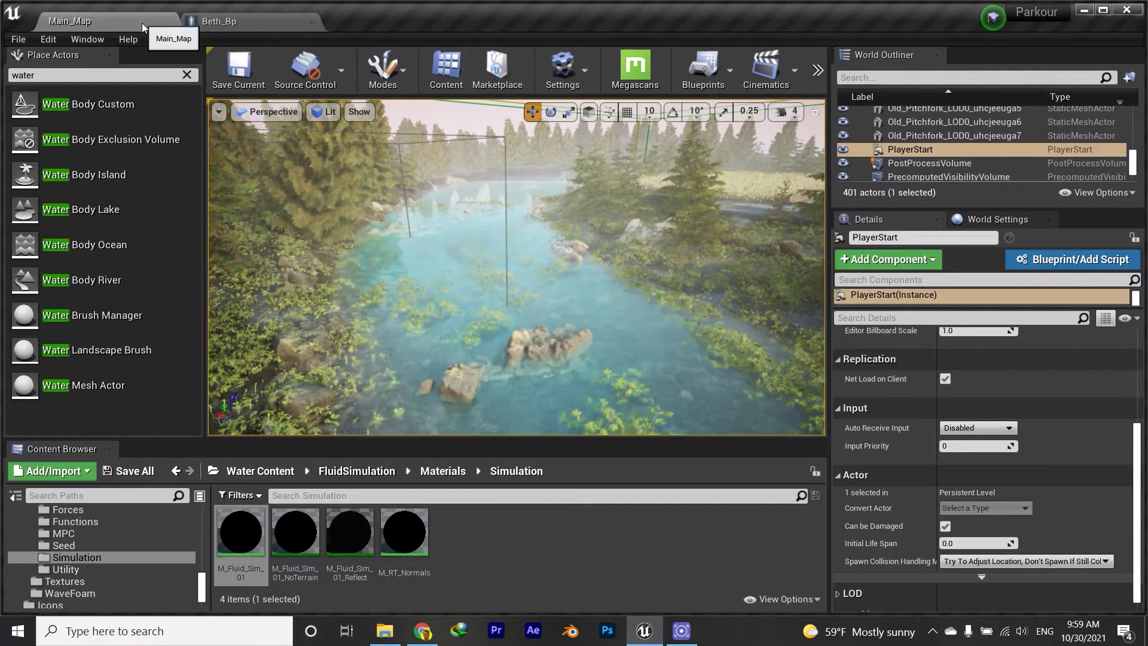
- Open the BP_Dynamic_Force_SkelMesh blueprint from the Examples folder inside the FluidSimulation Blueprints folder
scroll(100, 556, "up", 4)
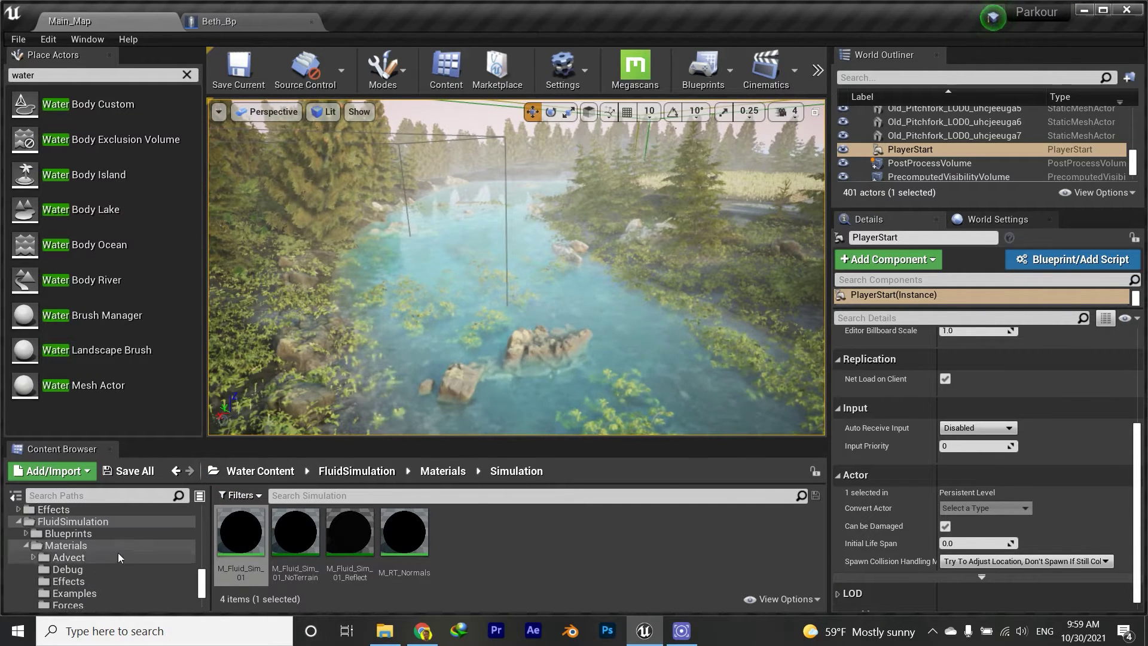
left_click(357, 470)
left_click(84, 534)
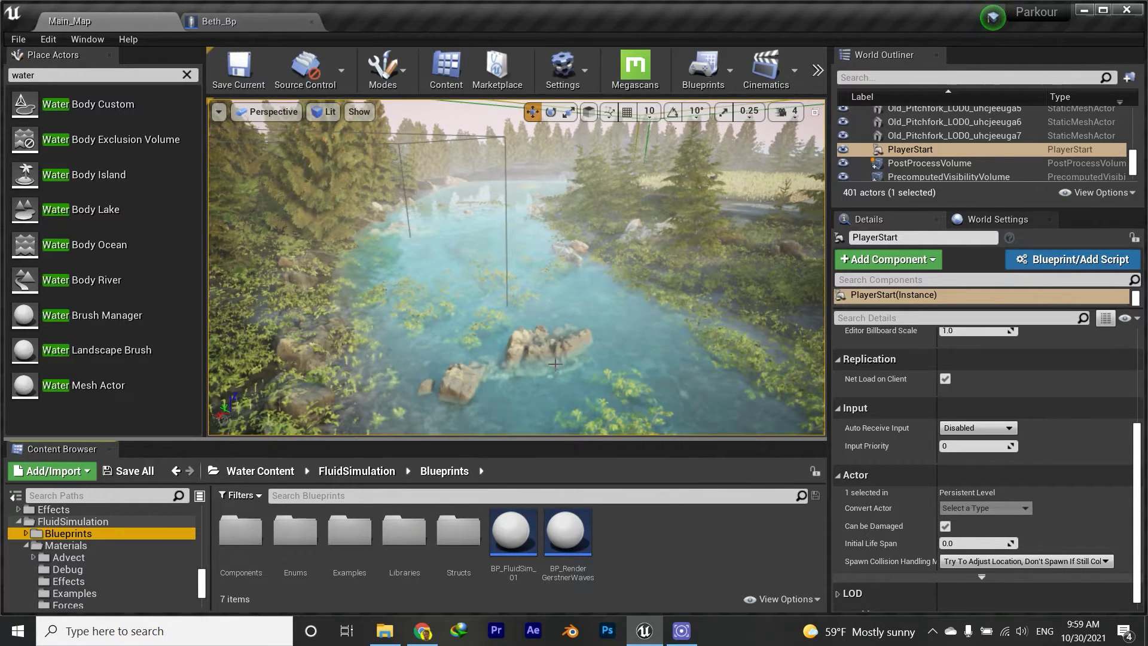
double_click(363, 553)
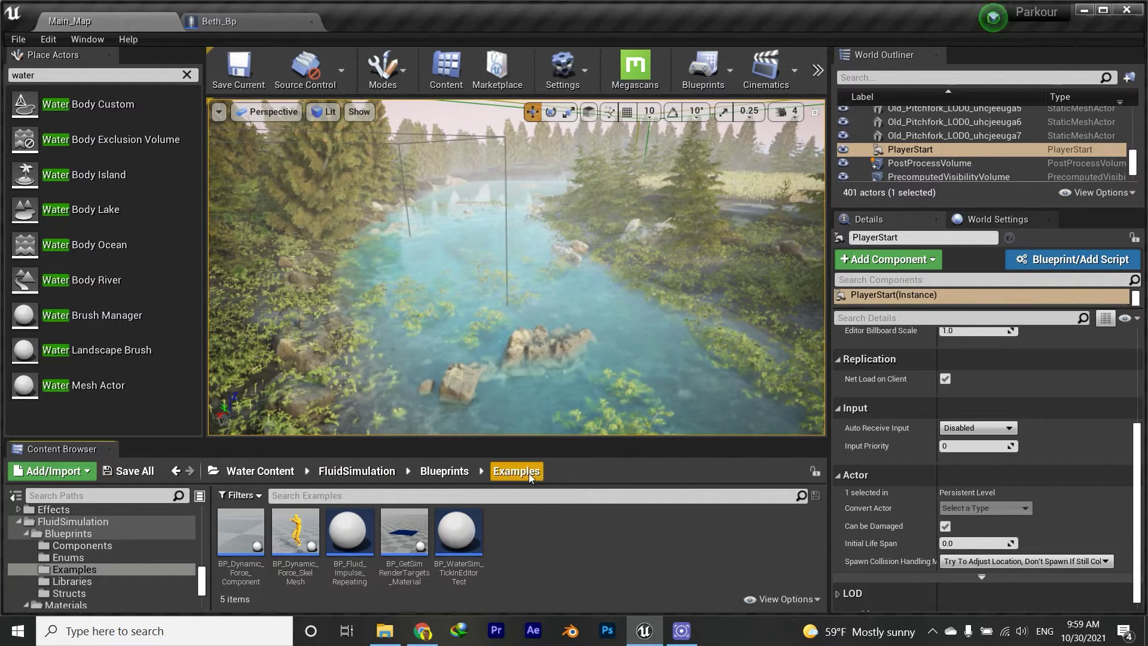
left_click(305, 533)
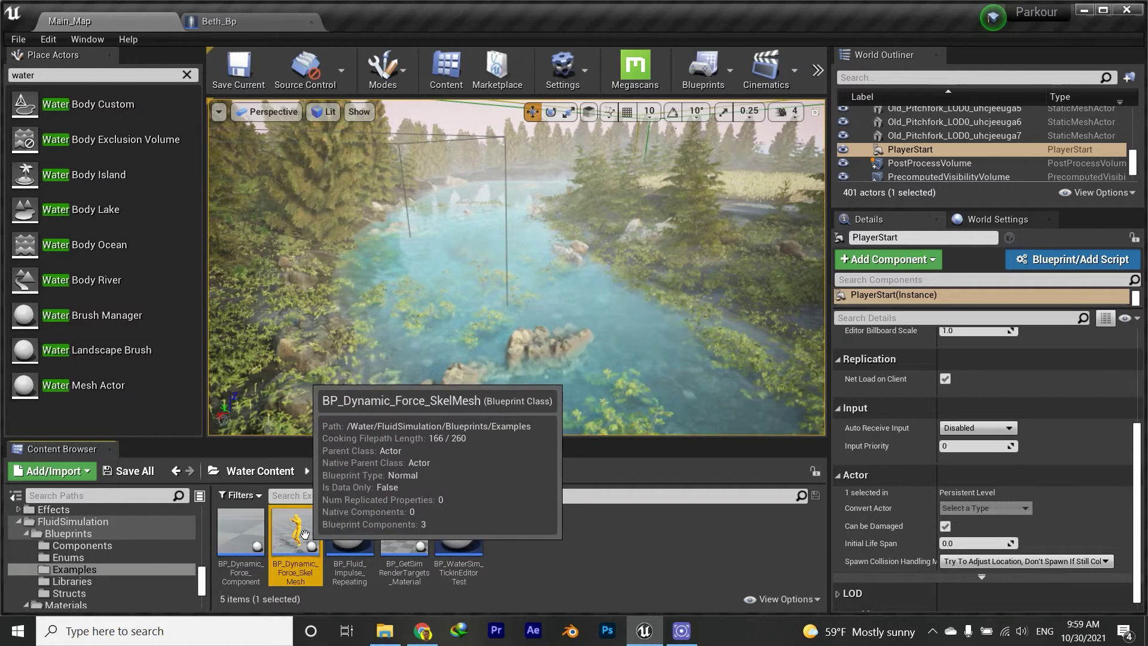
double_click(304, 533)
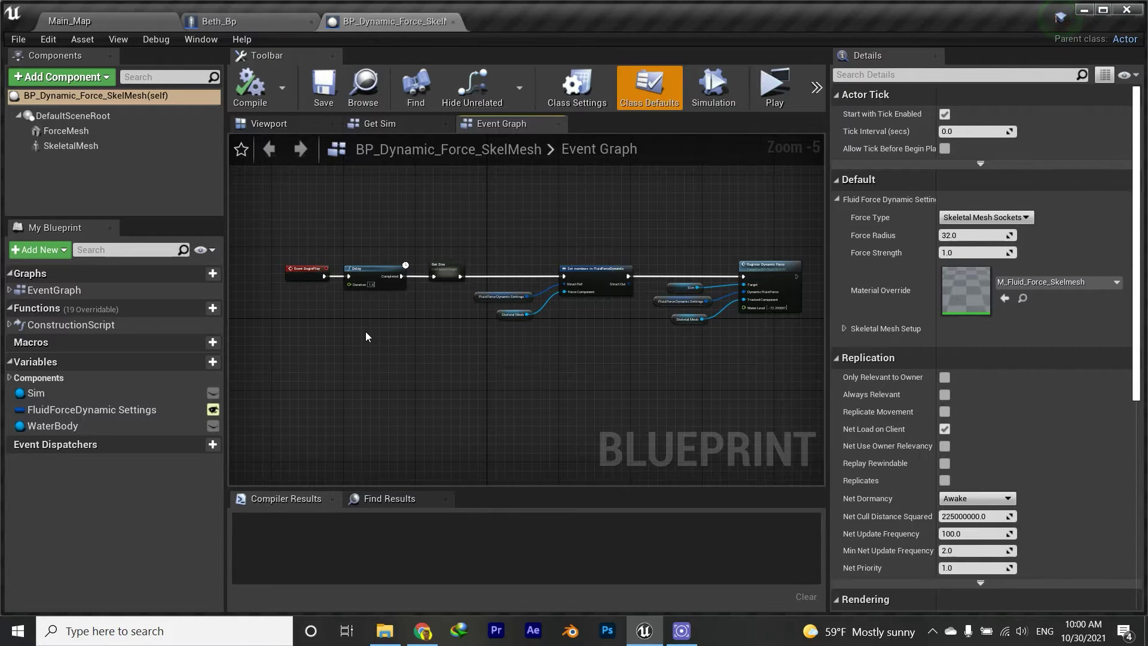
- Examine the event graph node chain and the ForceMesh component of BP_Dynamic_Force_SkelMesh
scroll(366, 337, "down", 1)
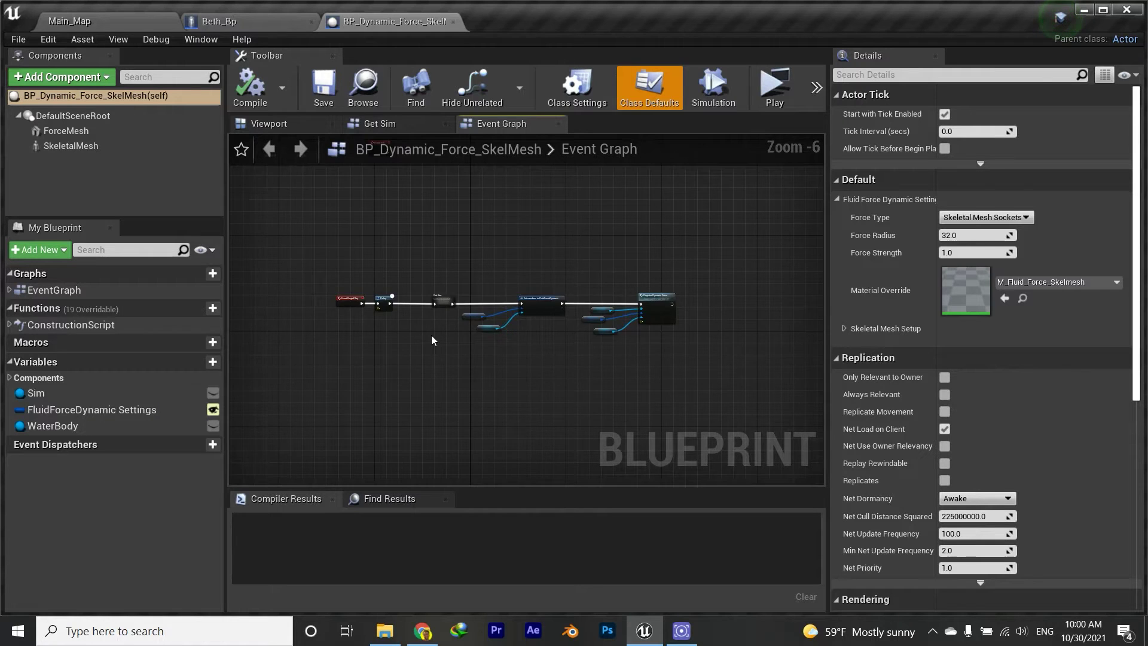
scroll(418, 326, "up", 3)
scroll(395, 305, "down", 2)
scroll(388, 294, "up", 2)
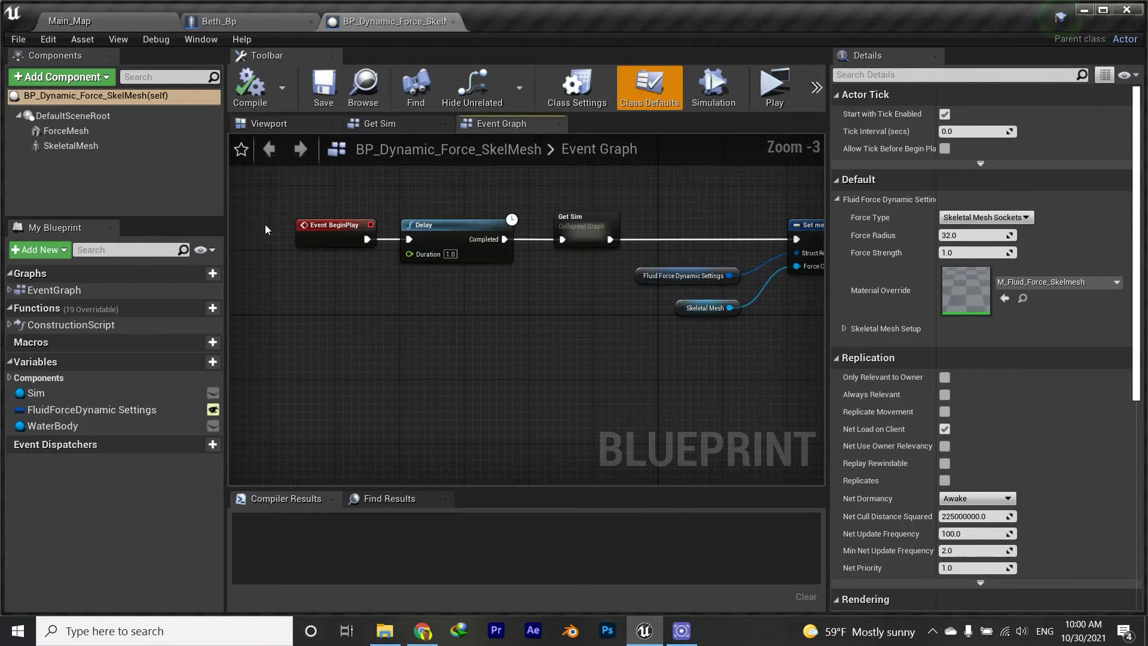
scroll(495, 335, "down", 2)
right_click_drag(495, 335, 409, 314)
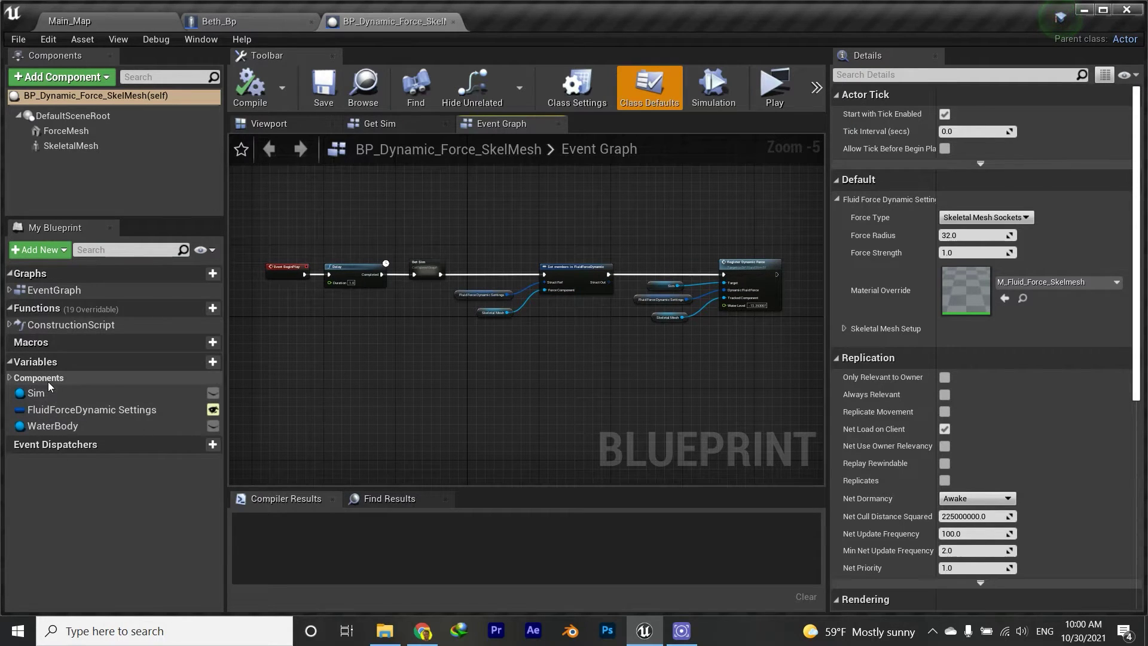
left_click(9, 379)
left_click(66, 130)
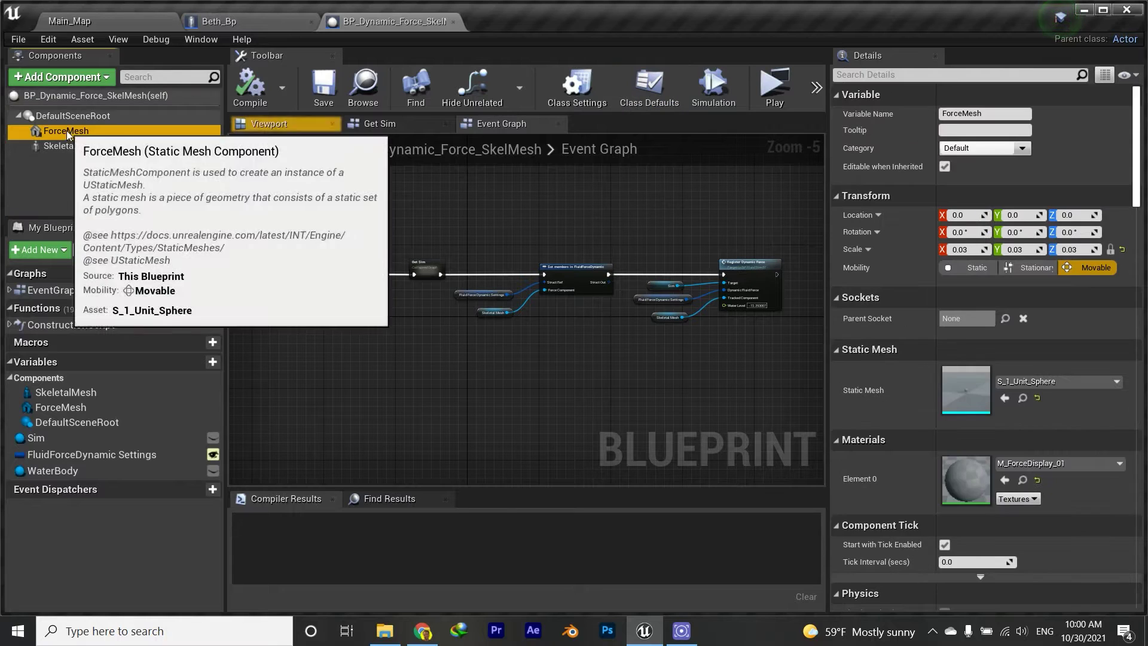
left_click(9, 378)
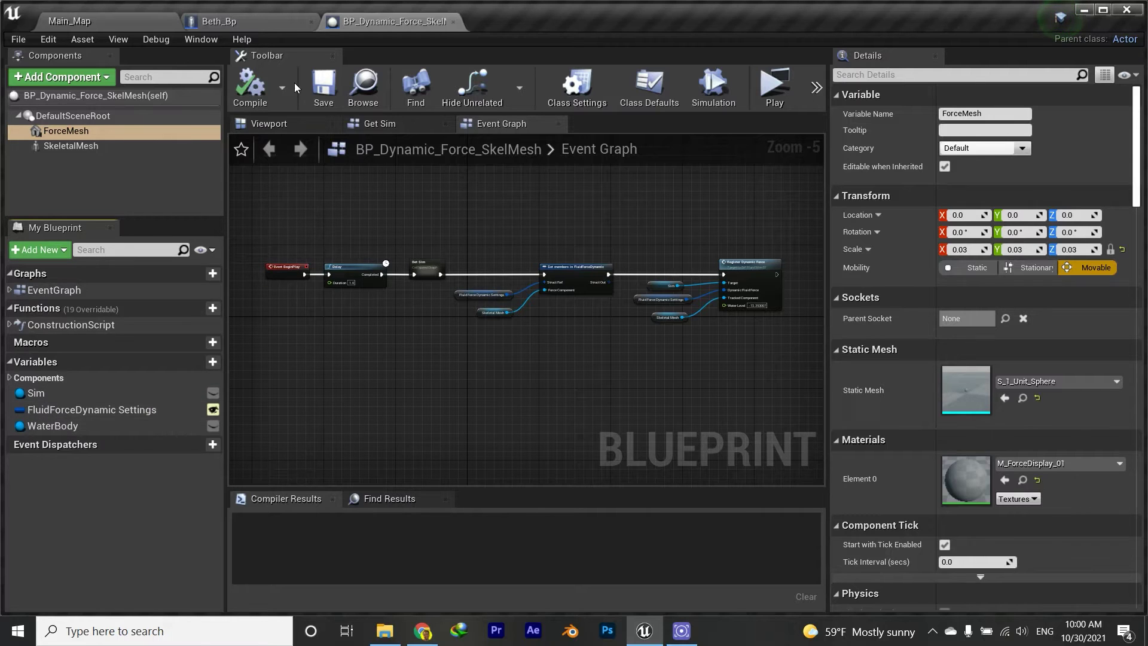
- Select the Sim variable in BP_Dynamic_Force_SkelMesh and look at its copy option without applying it
left_click(253, 24)
left_click(391, 21)
right_click(35, 398)
left_click(39, 390)
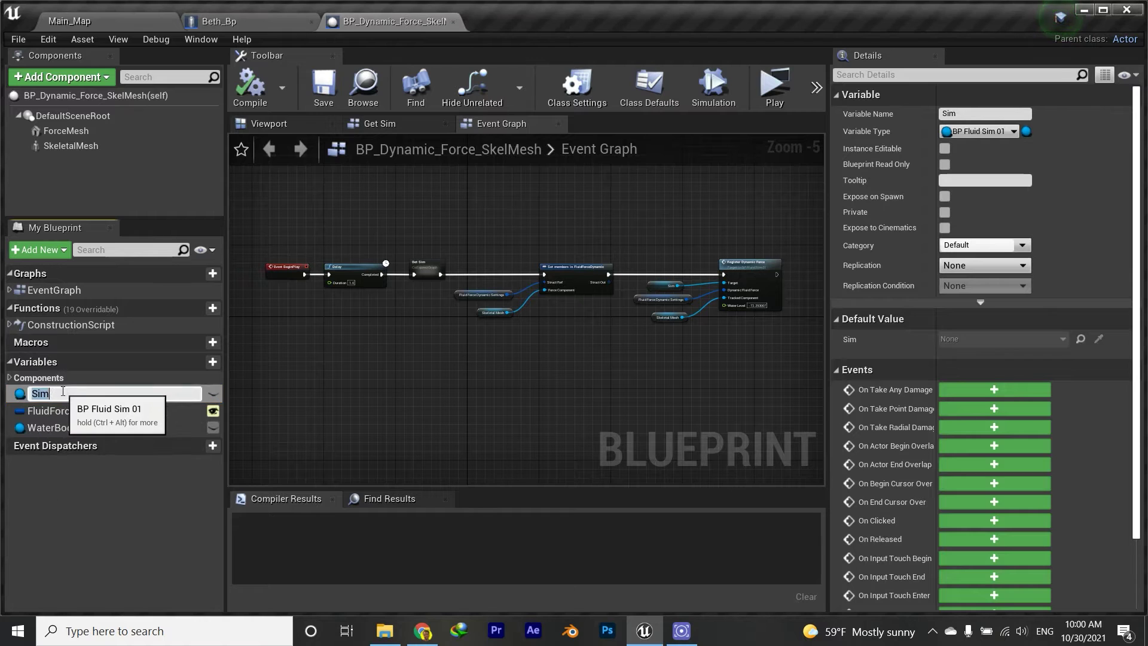
left_click(48, 410)
left_click(36, 393)
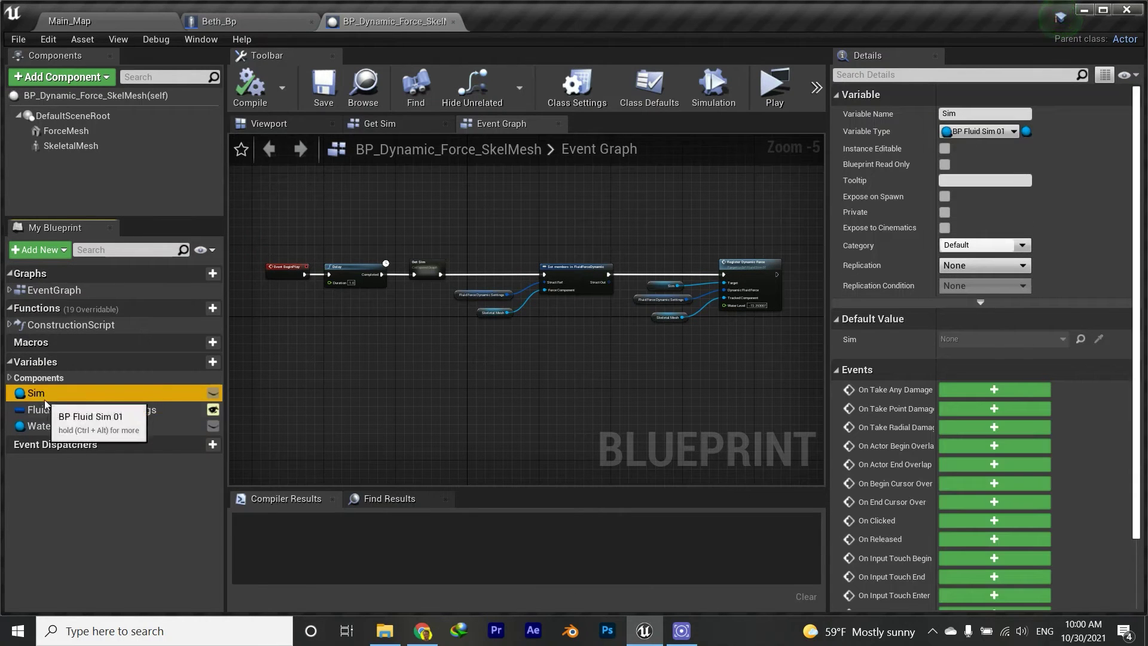
right_click(37, 397)
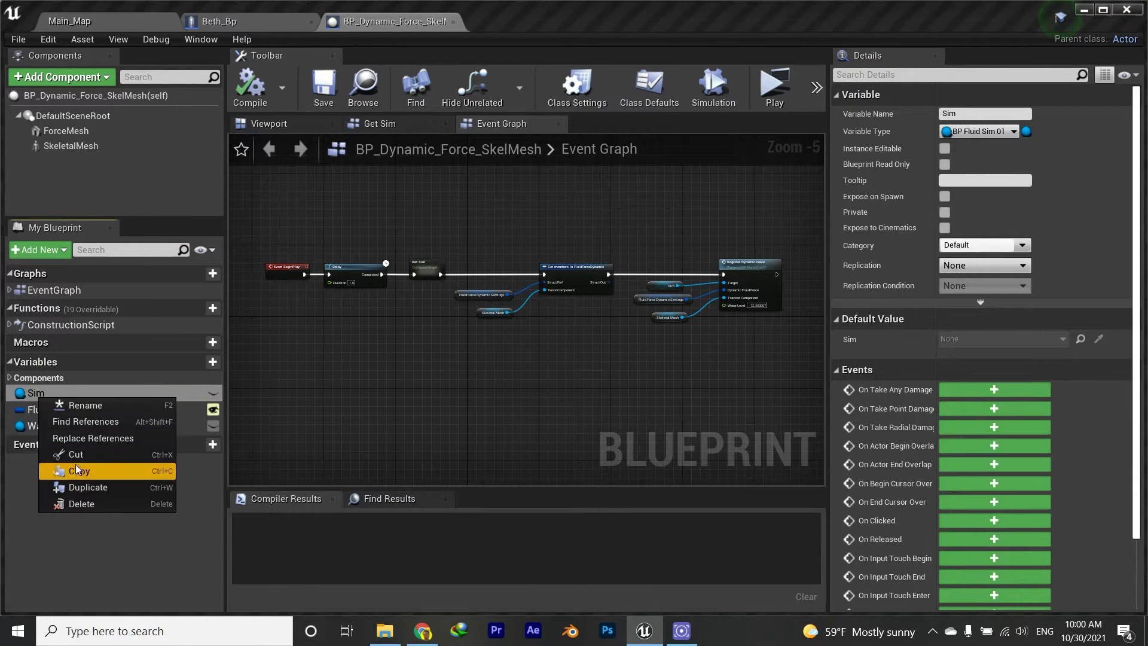
left_click(99, 532)
- Show the Beth_Bp event graph and look for the fluid simulation variables in its expanded variable list
left_click(246, 20)
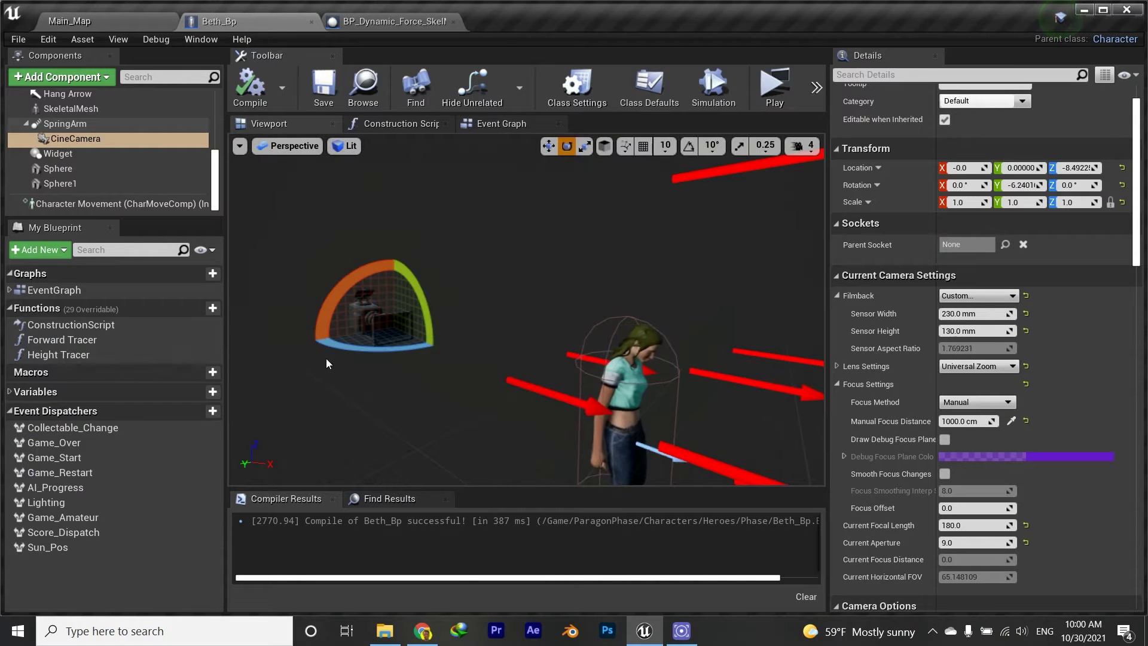
left_click(479, 124)
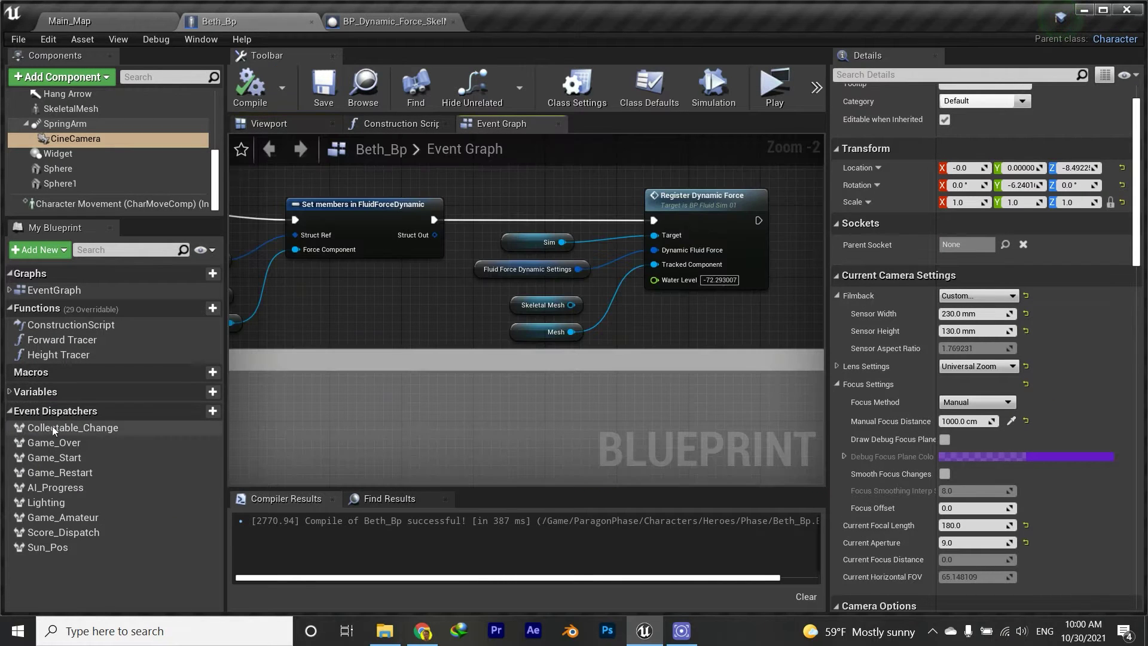
left_click(16, 395)
left_click_drag(221, 313, 205, 596)
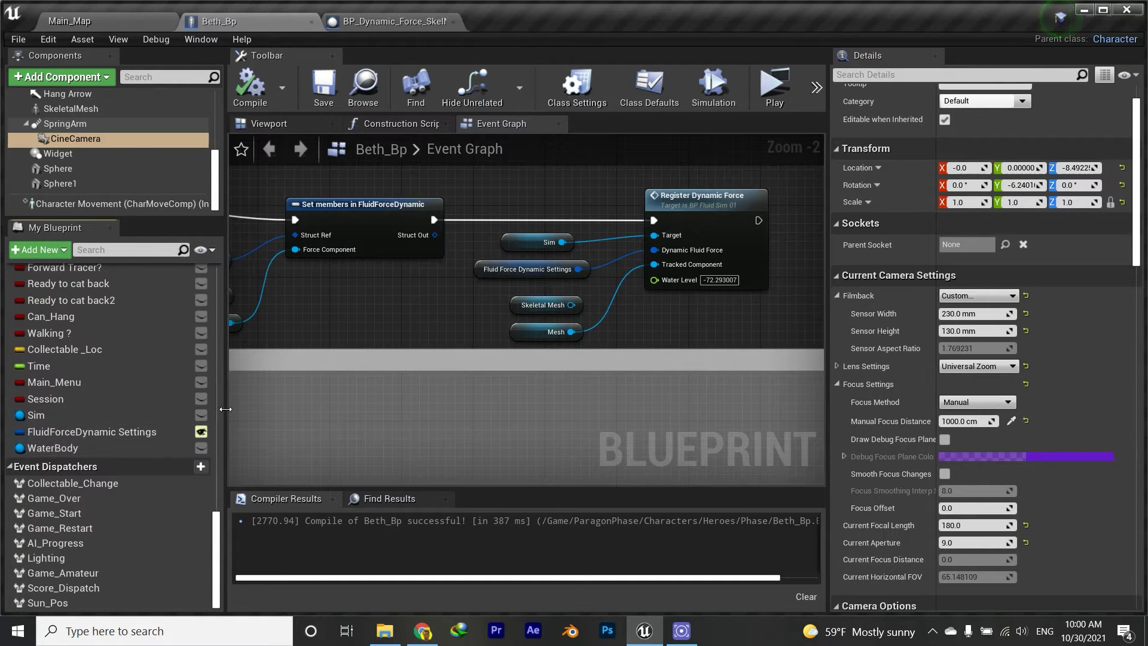
right_click_drag(315, 317, 348, 319)
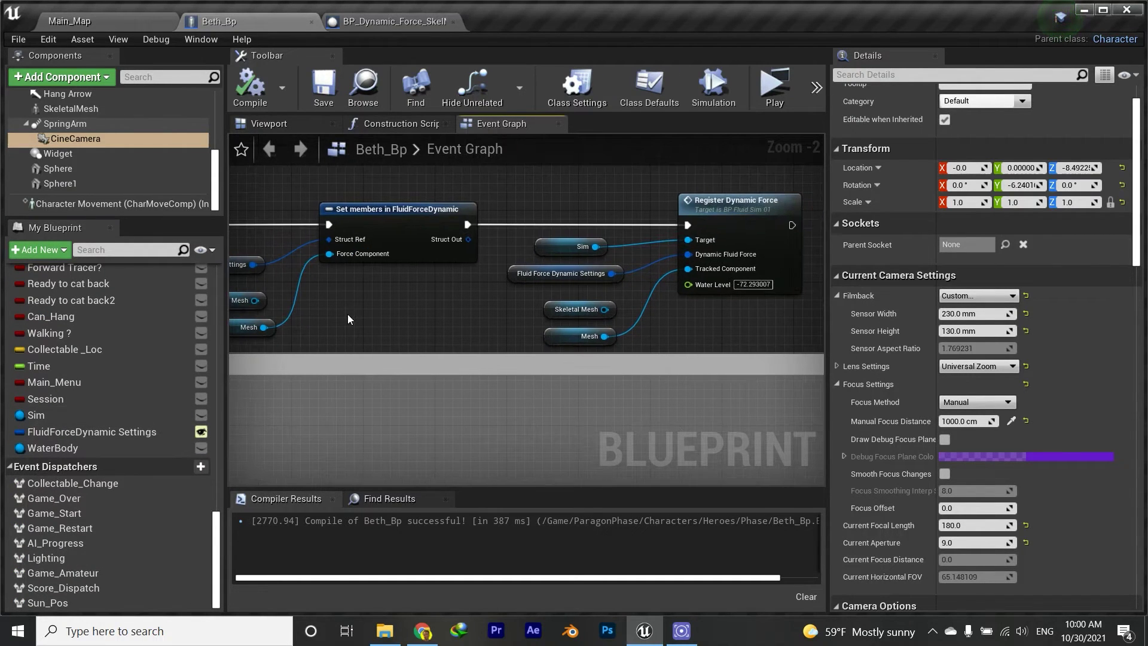
scroll(214, 530, "up", 1)
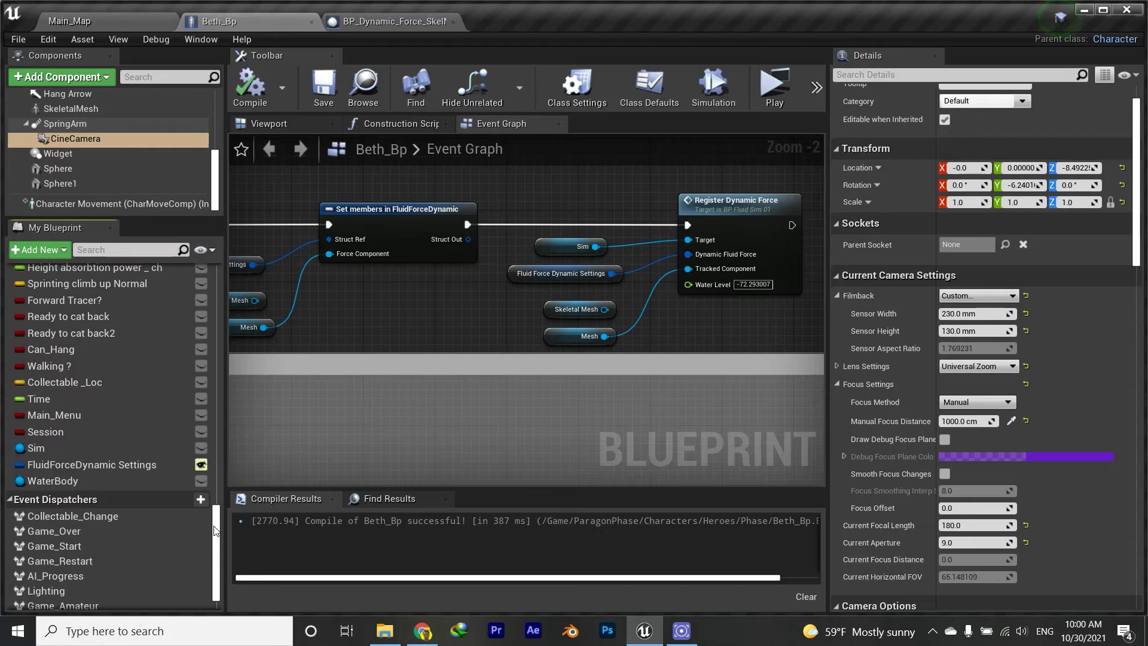
- Compare the Sim, FluidForceDynamic Settings and WaterBody variables of BP_Dynamic_Force_SkelMesh with those in Beth_Bp
left_click(399, 24)
left_click(47, 392)
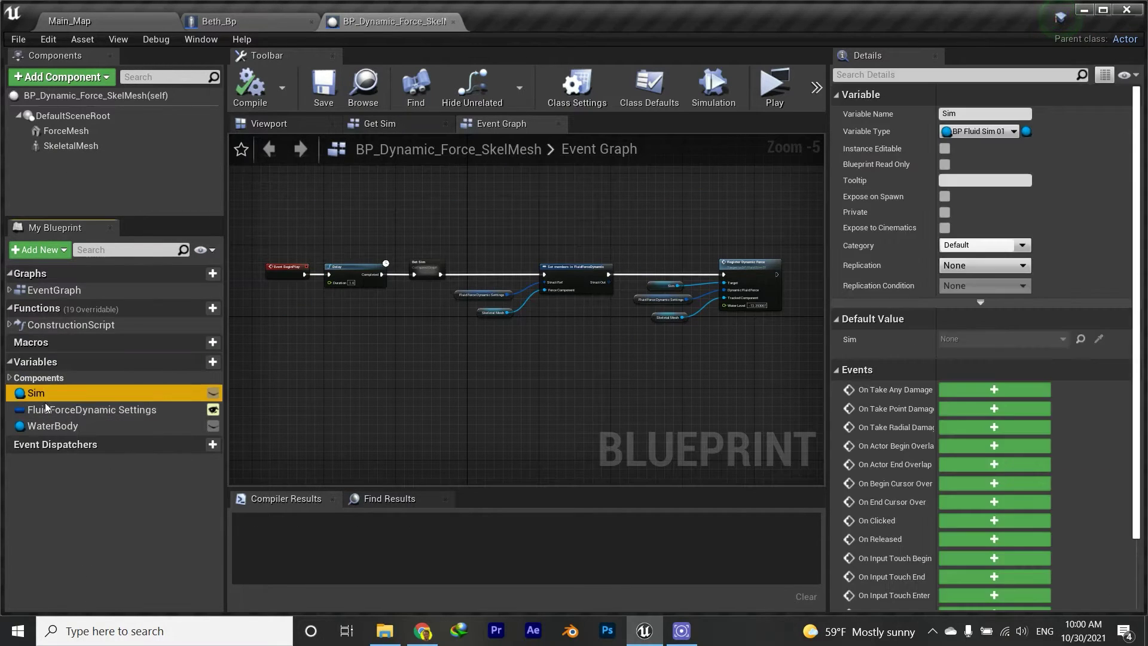
left_click(48, 412)
left_click(52, 426)
left_click(232, 22)
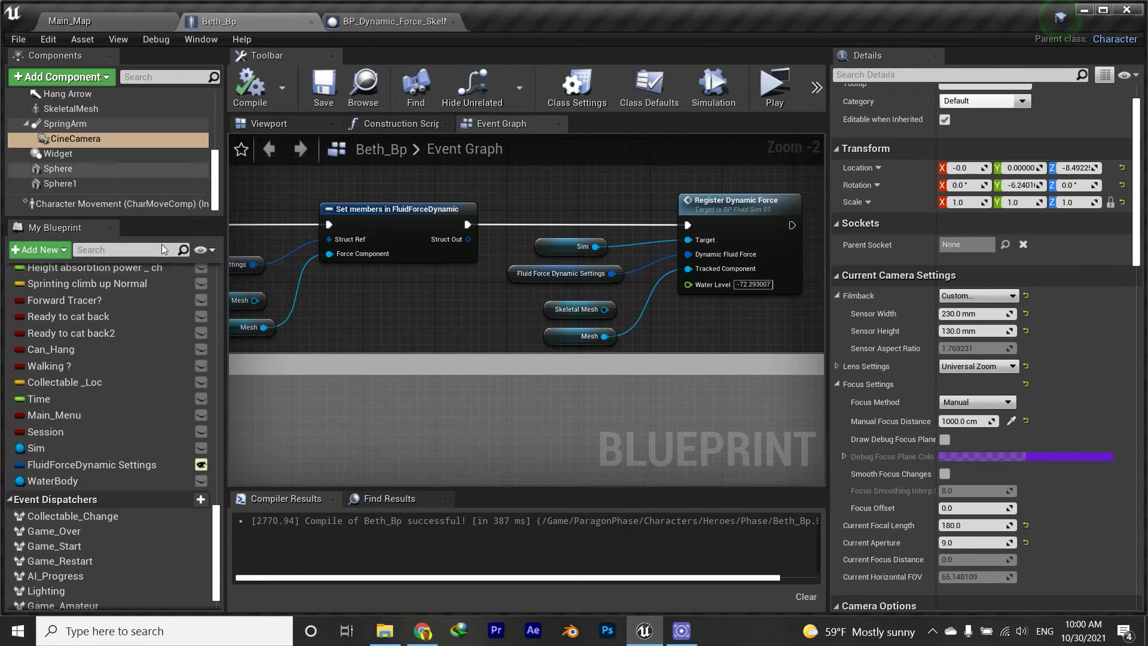
left_click(372, 19)
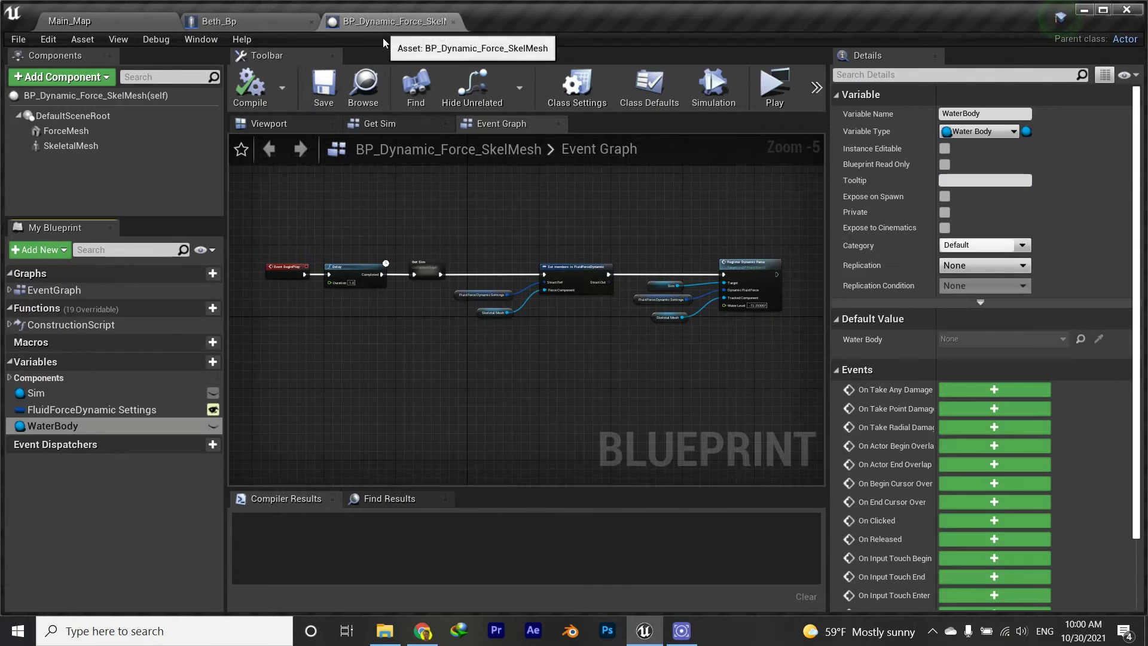
left_click(263, 22)
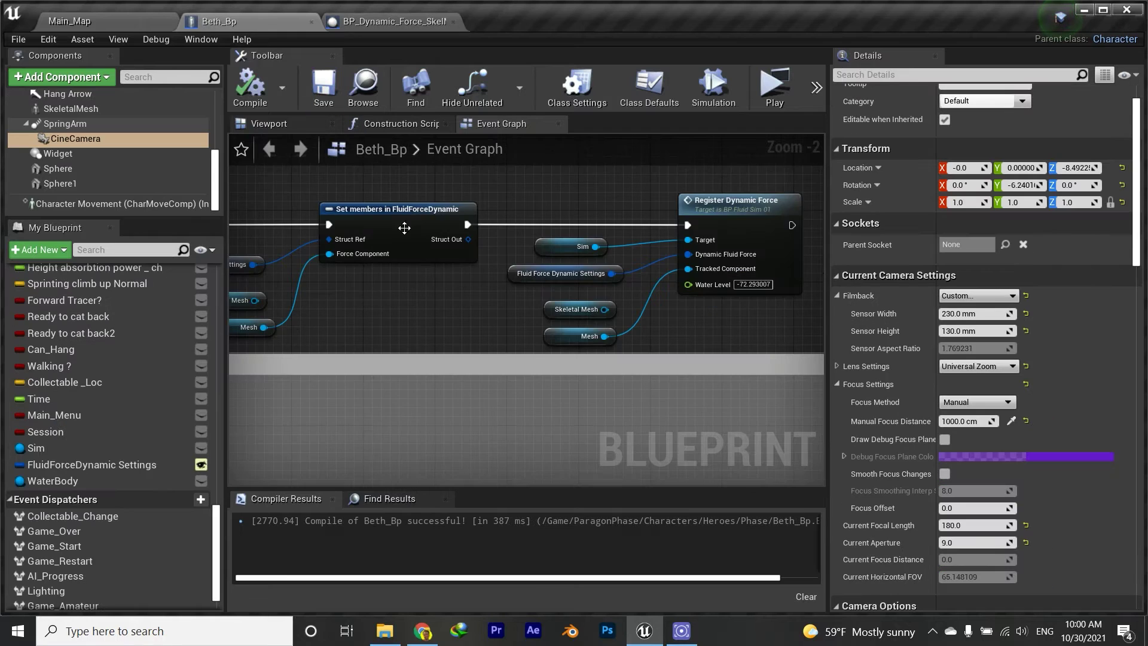
- Examine the Fluid sim custom event chain in Beth_Bp, and search the graph actions for a custom event without adding one
scroll(376, 278, "down", 5)
scroll(376, 278, "up", 4)
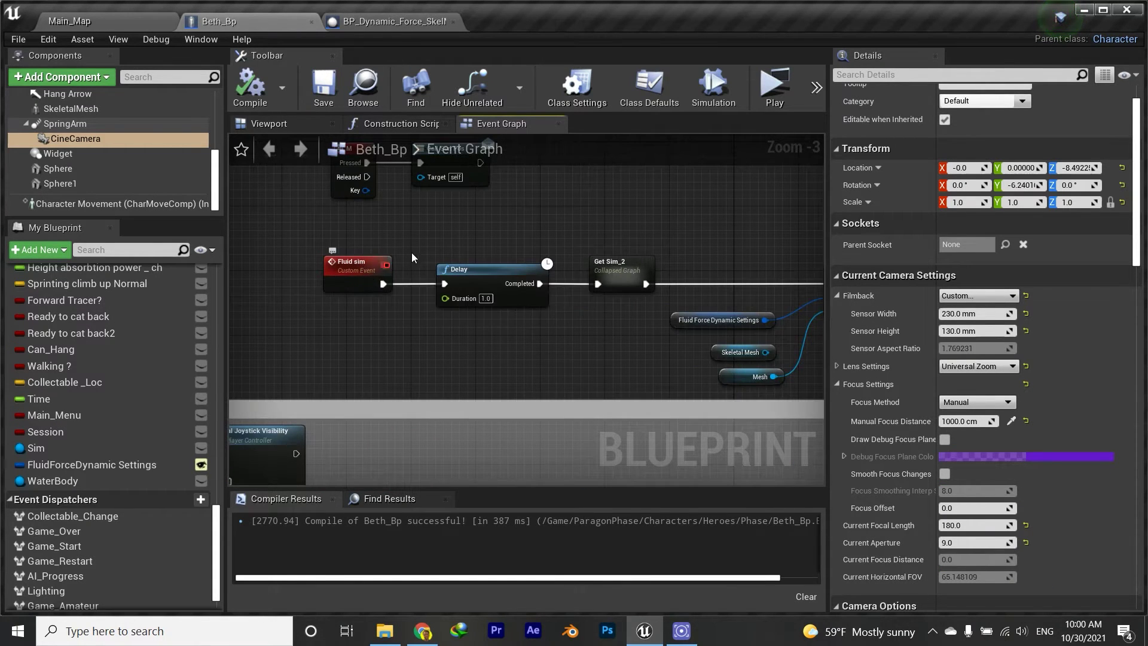
right_click_drag(411, 252, 347, 341)
right_click(535, 257)
type("cust")
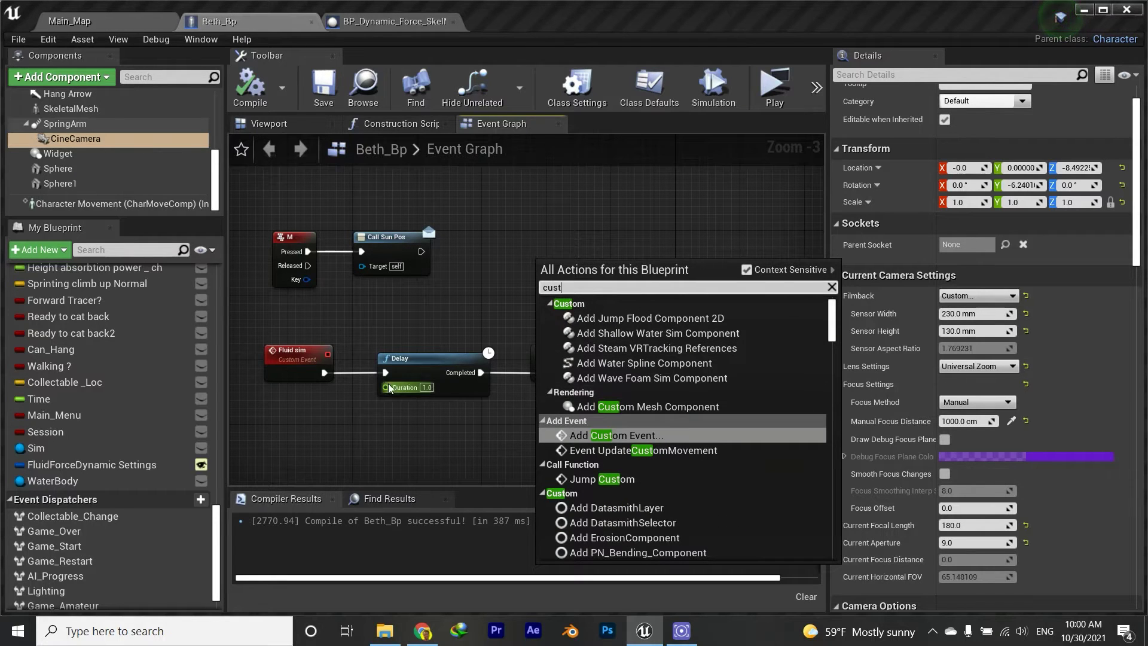
left_click(412, 329)
scroll(354, 381, "down", 2)
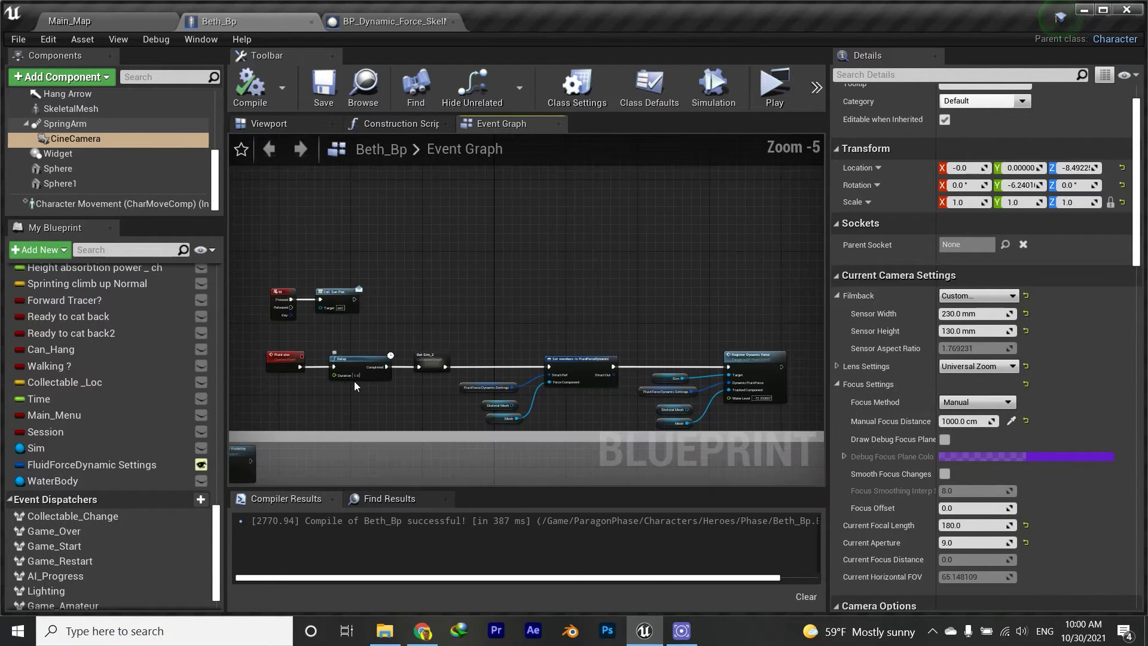
- Copy the nodes from Delay through Register Dynamic Force in BP_Dynamic_Force_SkelMesh and paste them above the M key event in Beth_Bp's event graph
left_click(366, 24)
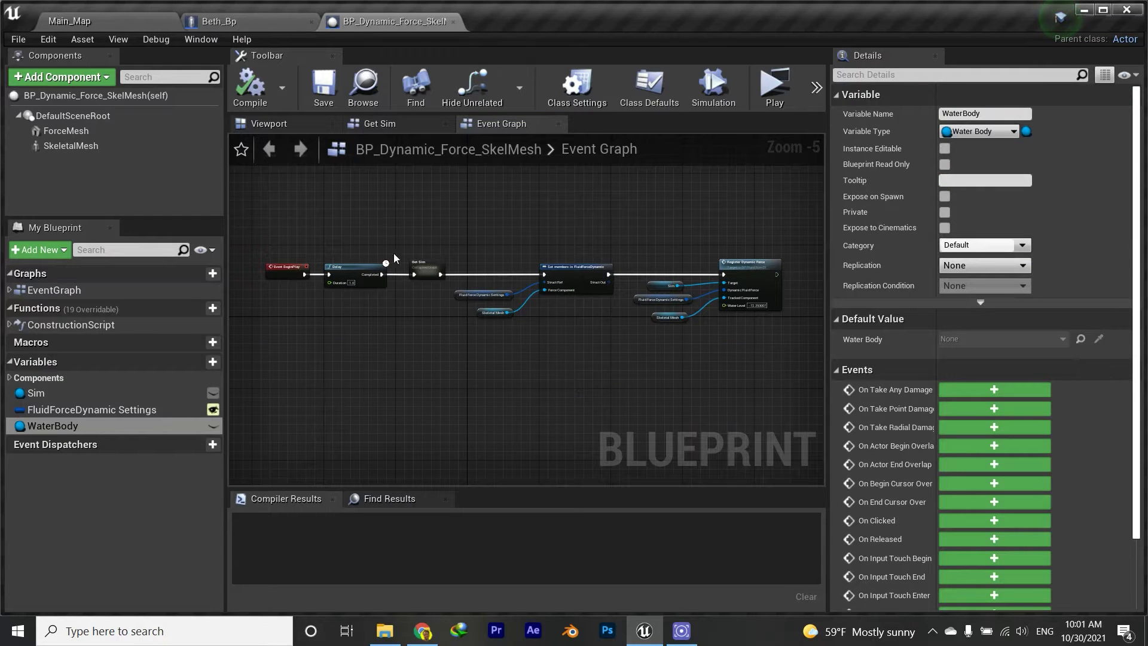
left_click_drag(758, 226, 293, 356)
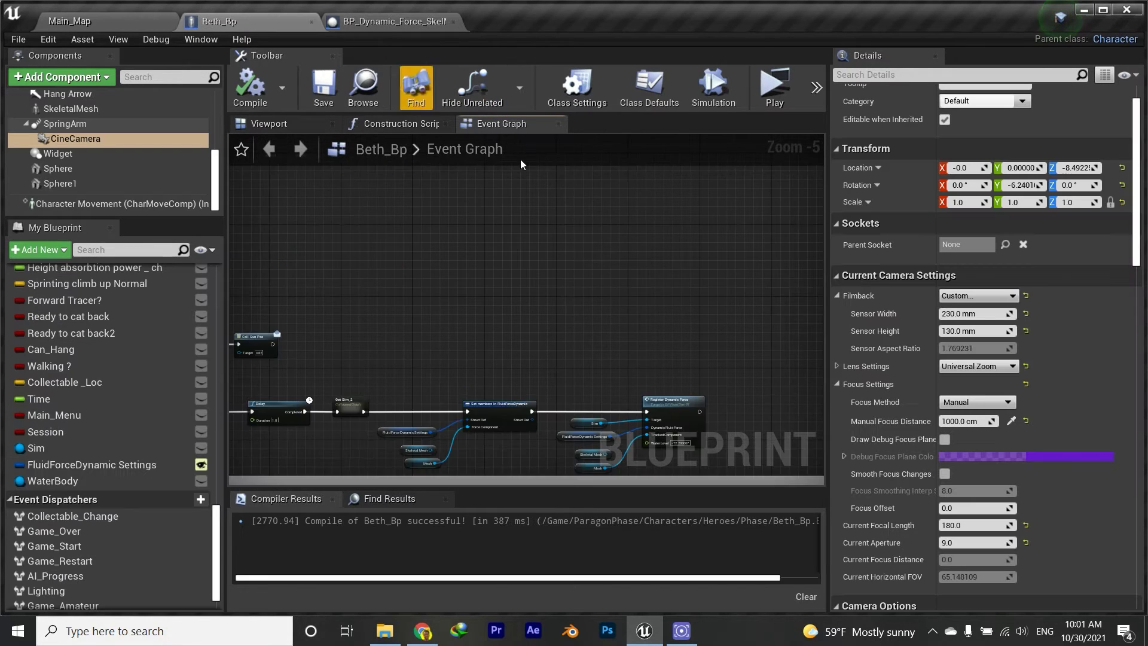
right_click_drag(468, 309, 498, 267)
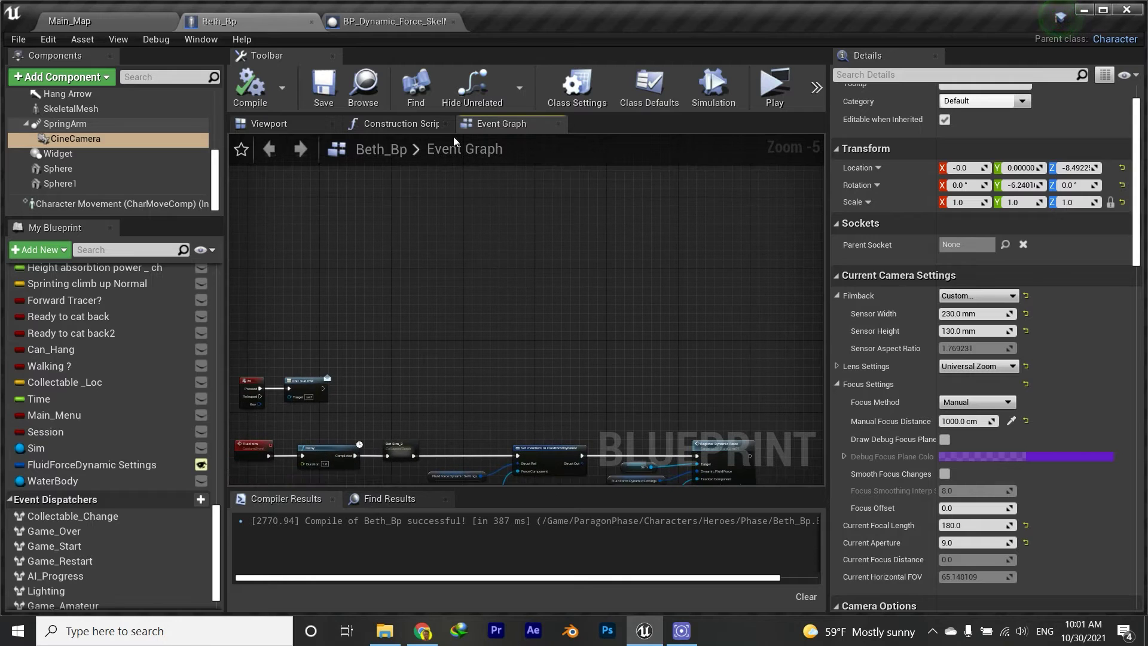
left_click(394, 22)
left_click_drag(679, 259, 335, 356)
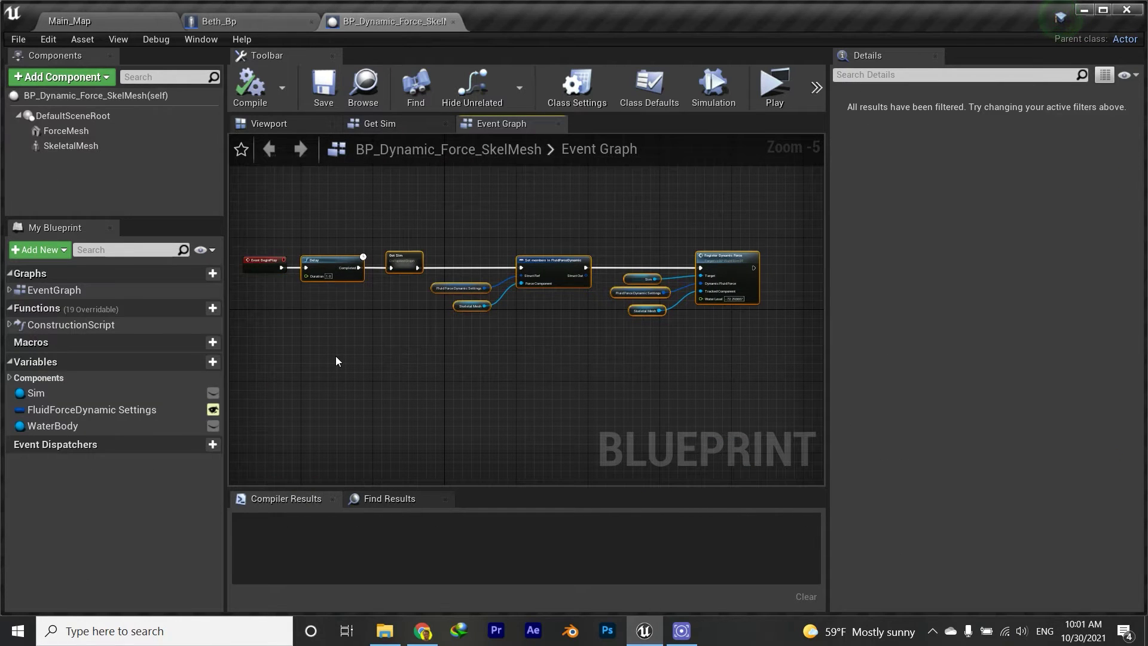
left_click(203, 22)
right_click_drag(383, 251, 561, 246)
key("ctrl+v")
mouse_move(561, 246)
left_mouse_down()
mouse_move(545, 237)
mouse_move(559, 246)
mouse_move(547, 249)
left_mouse_up()
right_click_drag(757, 217, 742, 208)
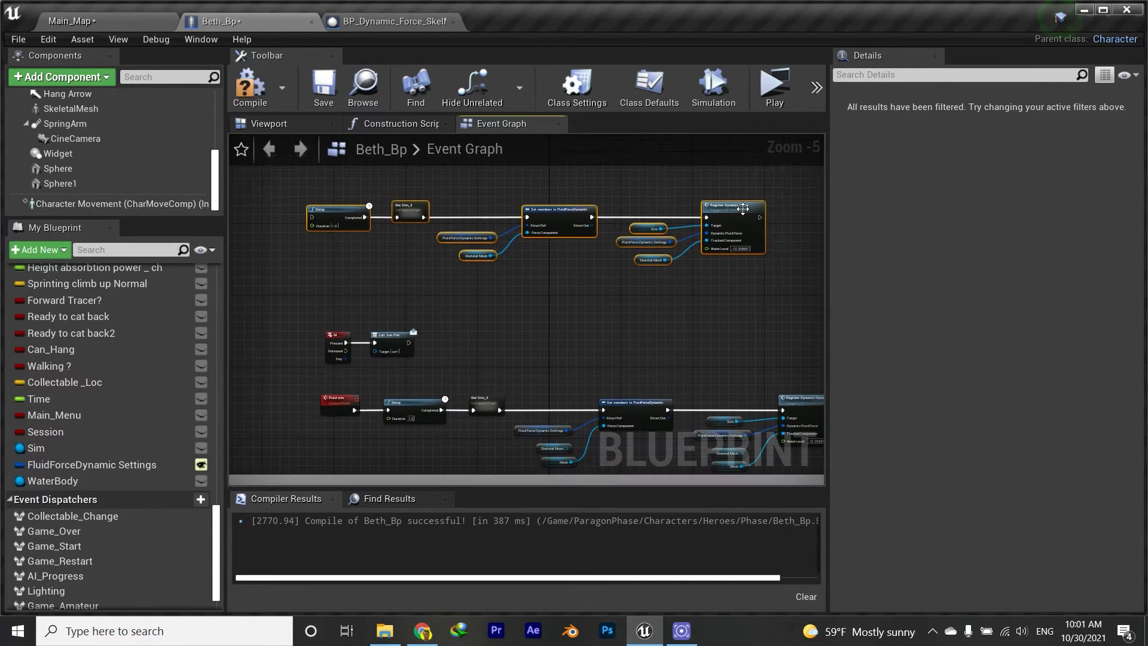
- Examine the Fluid sim custom event and the Delay and Get Sim_2 nodes it runs in Beth_Bp's event graph
left_click(742, 208)
left_click_drag(768, 190, 346, 299)
left_click(451, 341)
right_click_drag(362, 417, 344, 327)
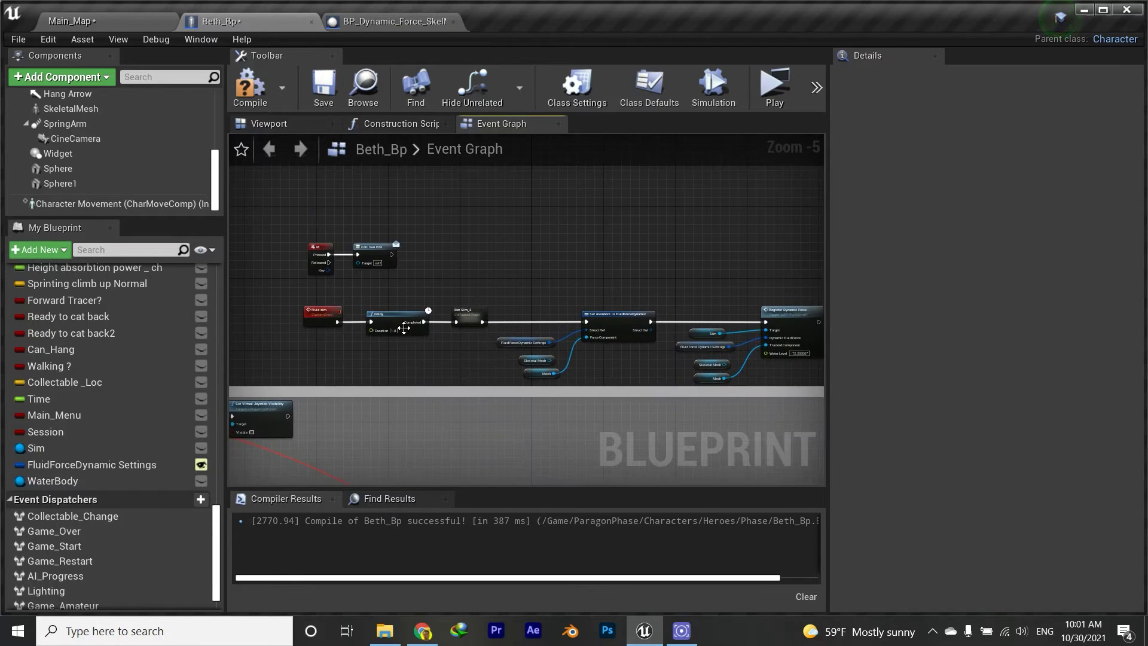
scroll(340, 326, "up", 3)
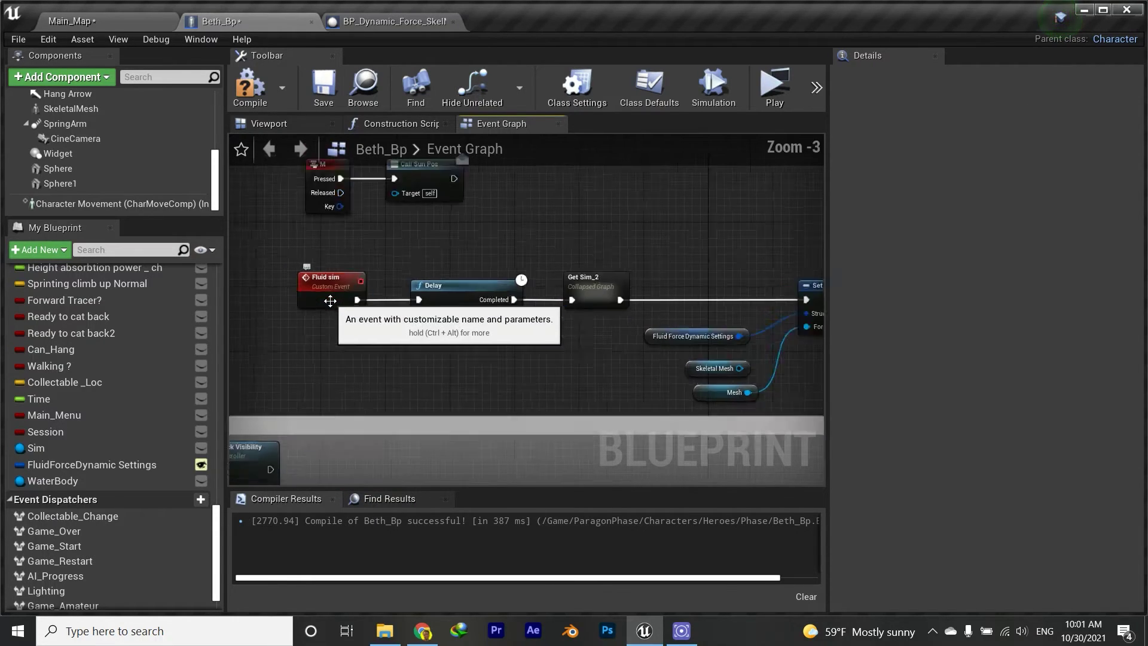
scroll(346, 320, "down", 7)
right_click_drag(343, 321, 398, 221)
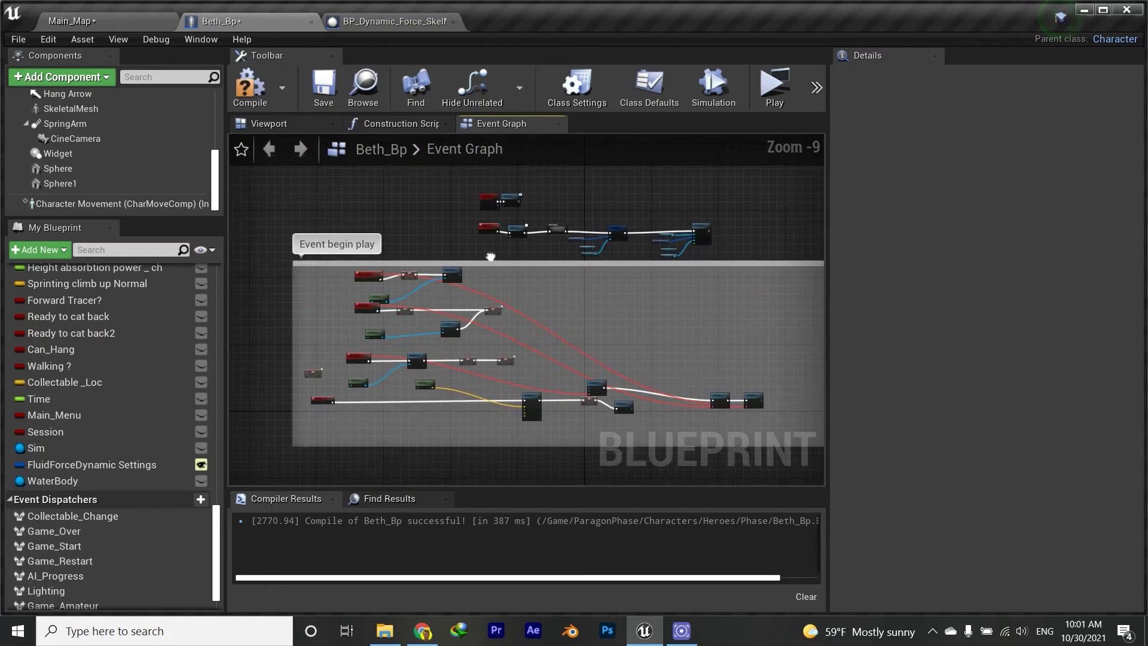
scroll(479, 272, "down", 1)
scroll(500, 231, "up", 7)
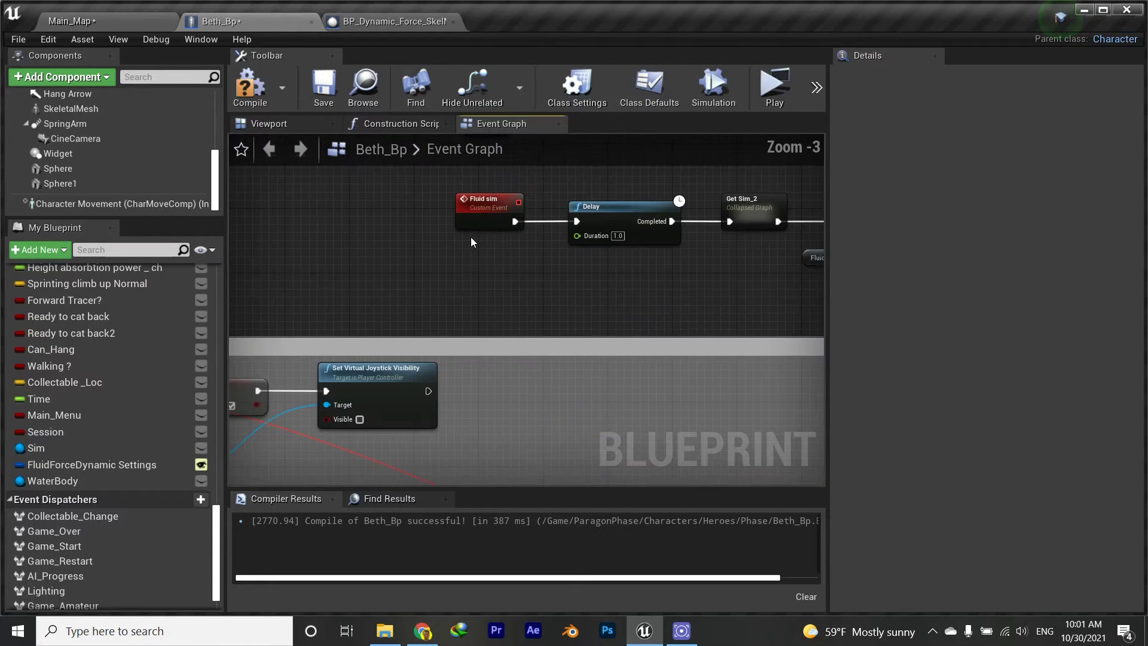
- Align the Fluid Sim call with the SET Can Do New Move node in the Event begin play section, and compile and save Beth_Bp
scroll(471, 237, "down", 3)
right_click_drag(365, 238, 443, 180)
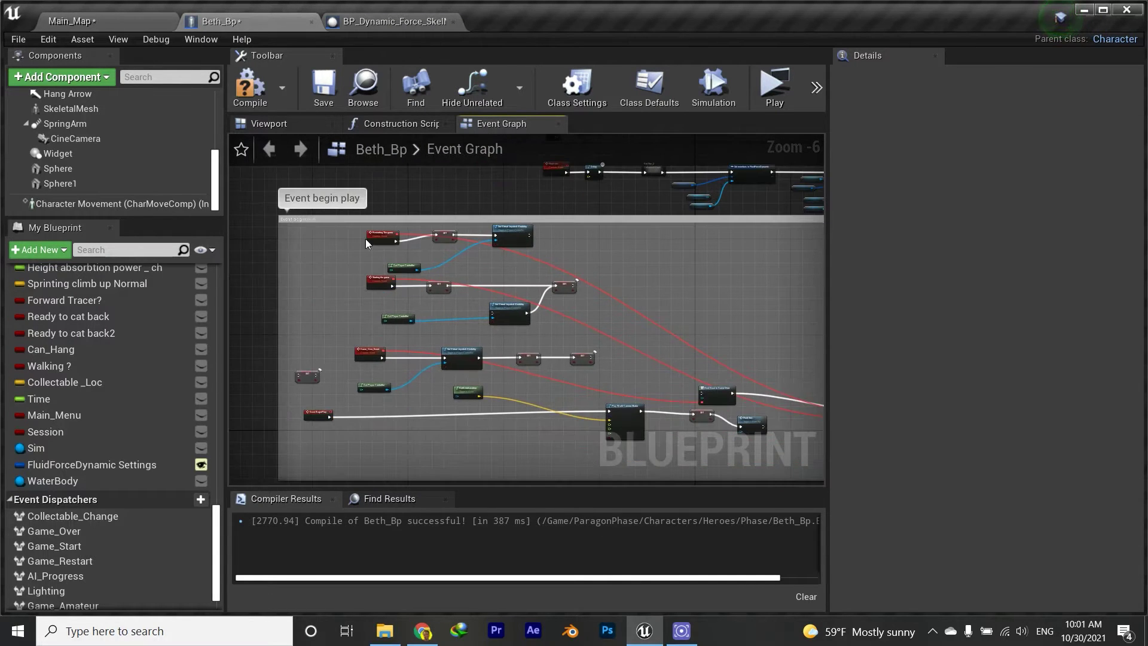
scroll(371, 394, "up", 2)
scroll(463, 362, "up", 2)
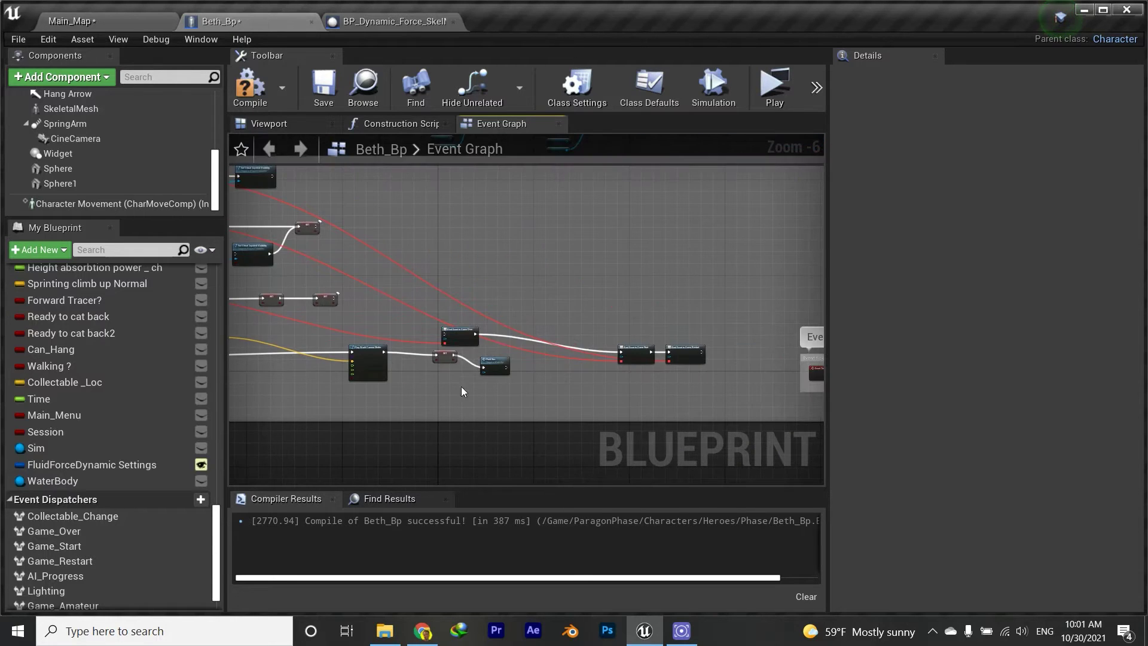
scroll(470, 373, "down", 4)
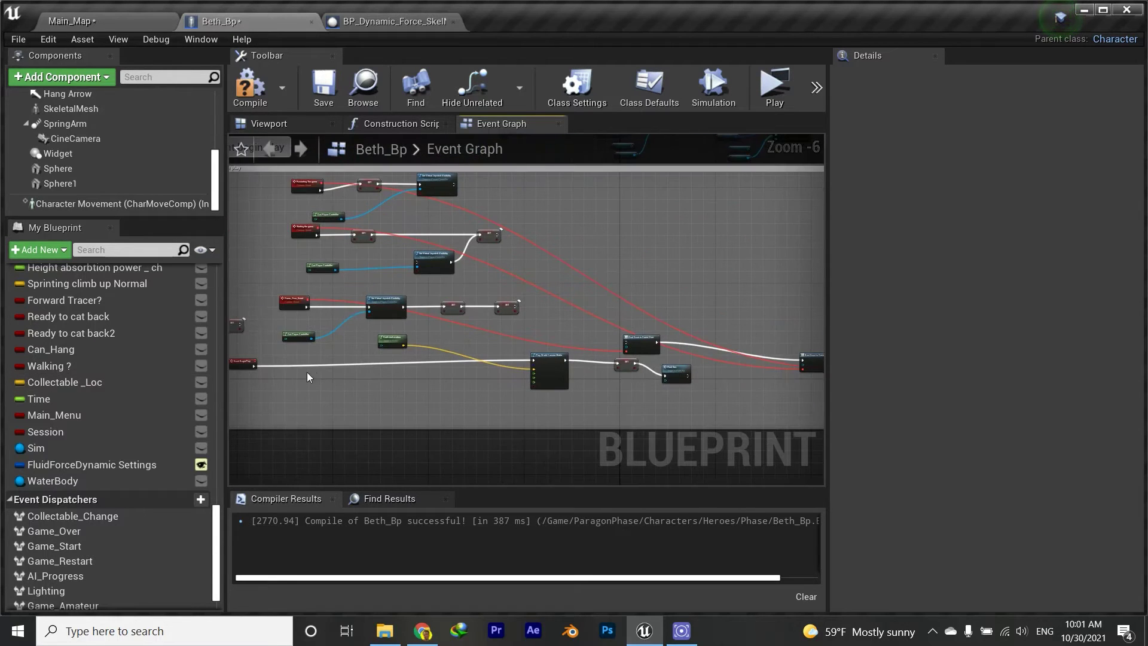
scroll(558, 371, "up", 3)
right_click_drag(559, 370, 658, 359)
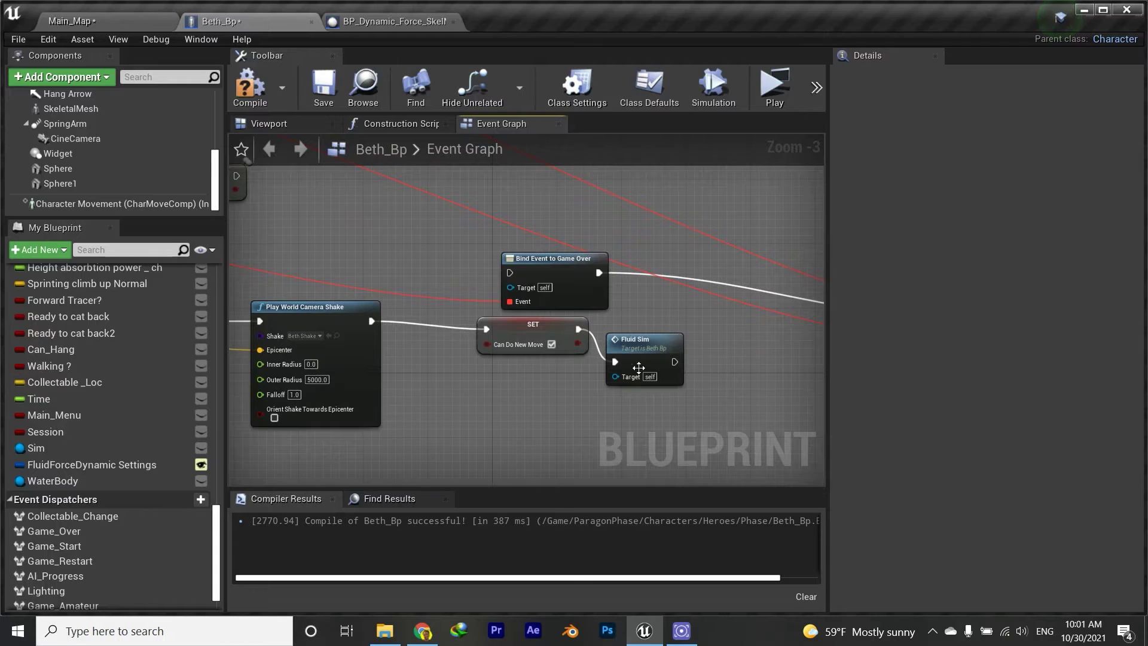
left_click_drag(669, 341, 685, 315)
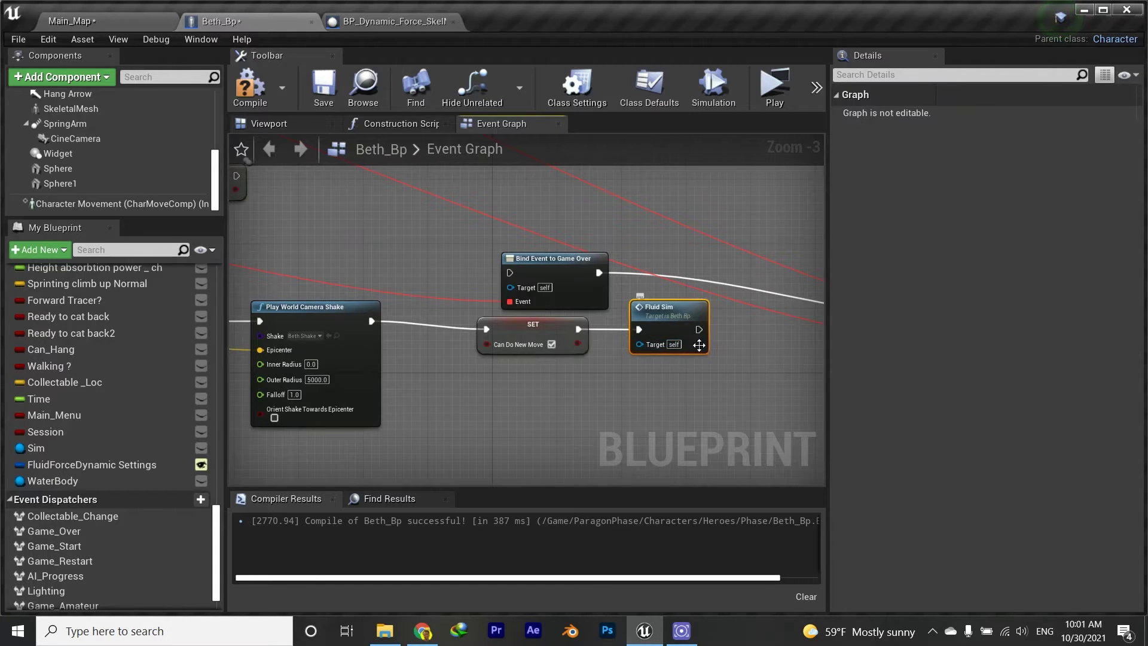
left_click(279, 101)
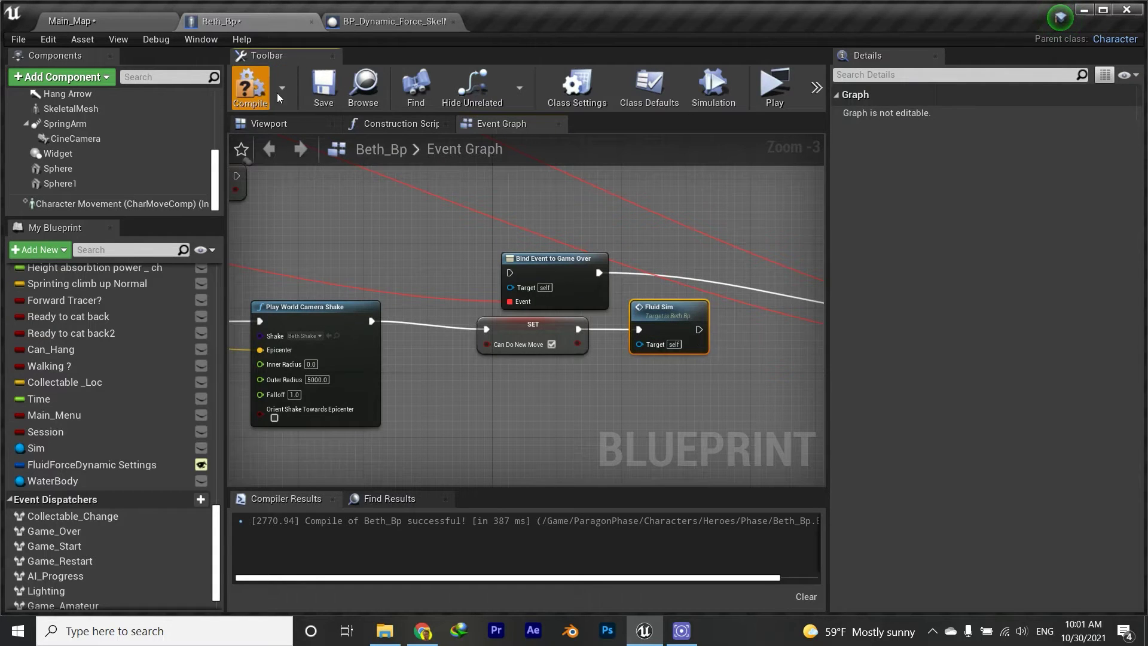
left_click(326, 91)
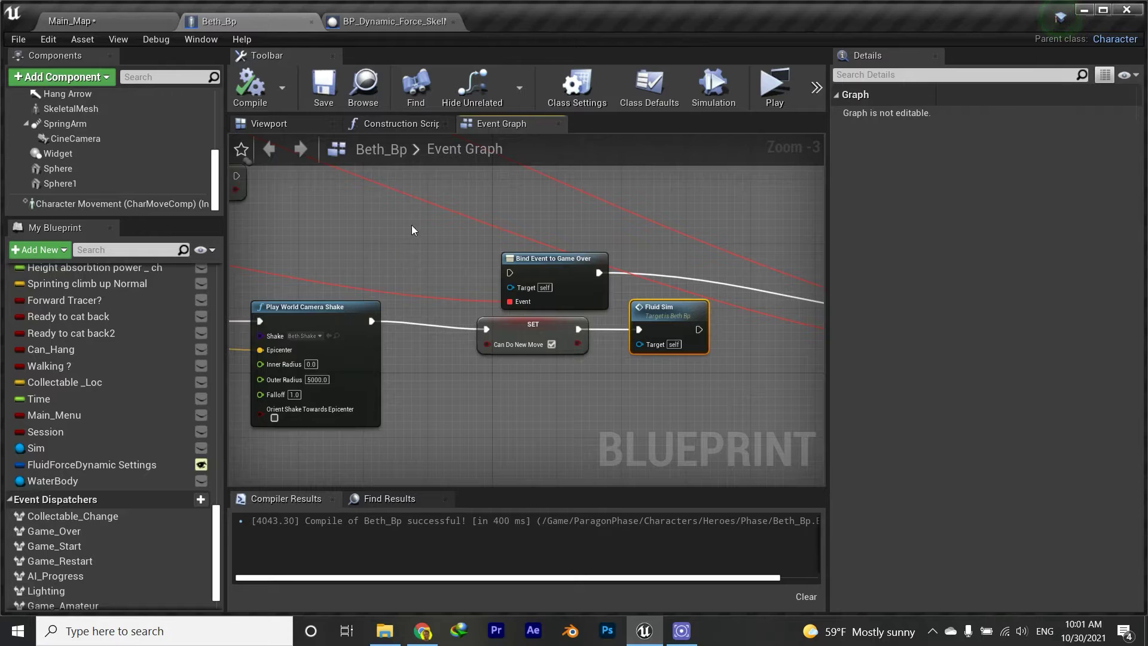
- Compare the mesh connected to Set members in FluidForceDynamic in Beth_Bp with the one used in BP_Dynamic_Force_SkelMesh
scroll(412, 239, "down", 6)
scroll(443, 317, "up", 3)
scroll(443, 313, "up", 4)
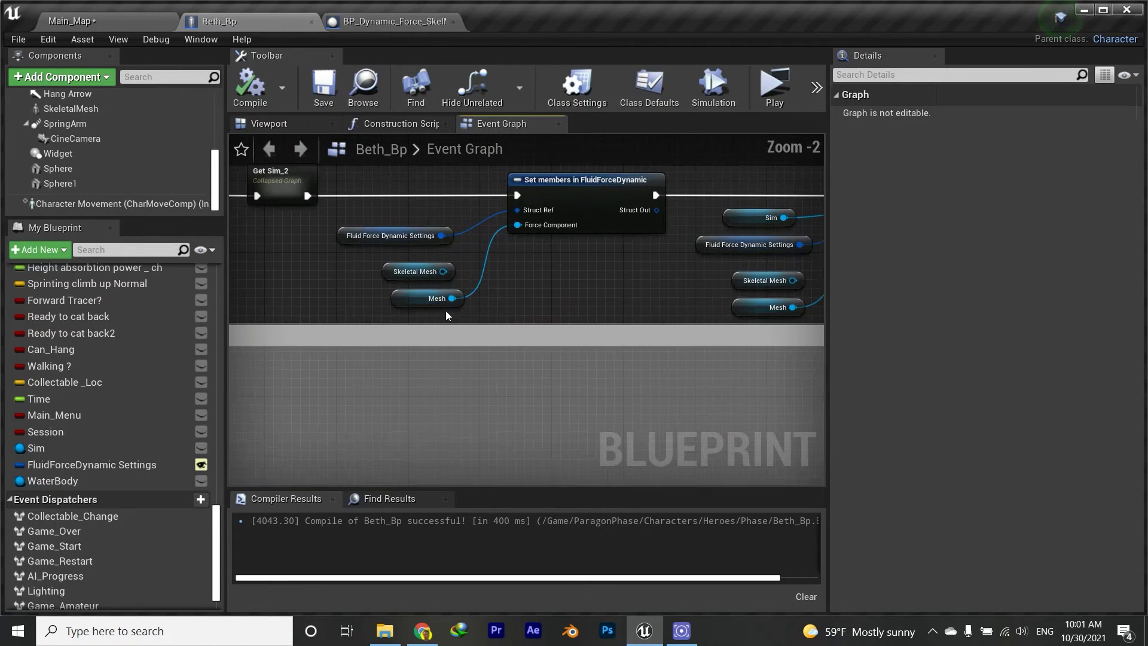
right_click_drag(460, 277, 435, 277)
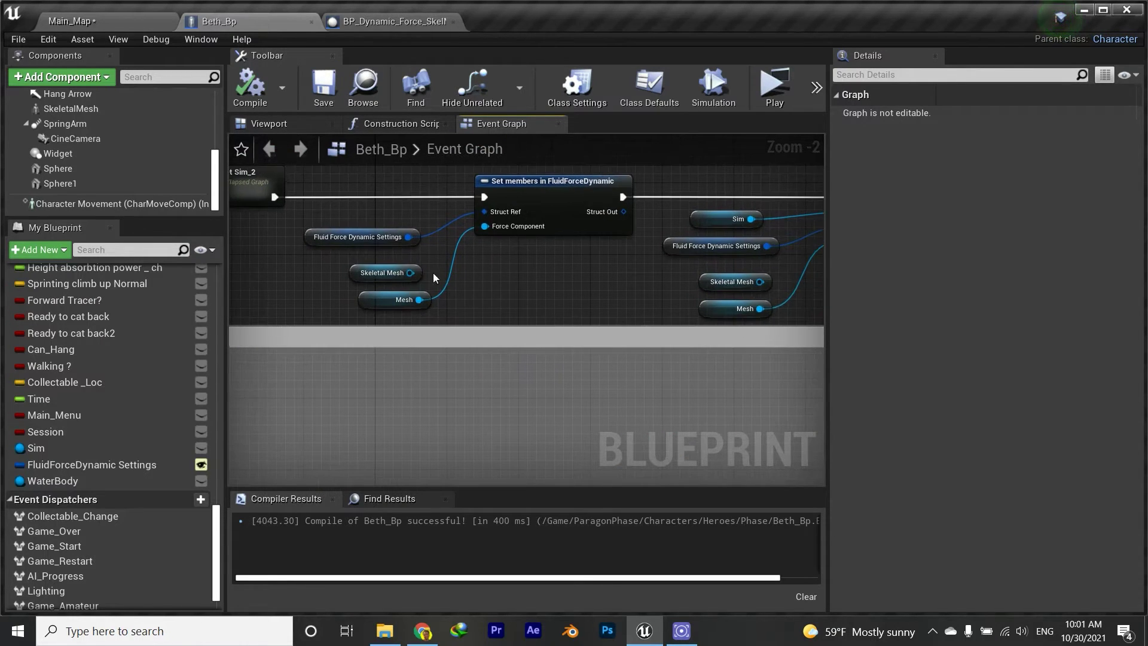
left_click(388, 22)
scroll(491, 311, "up", 5)
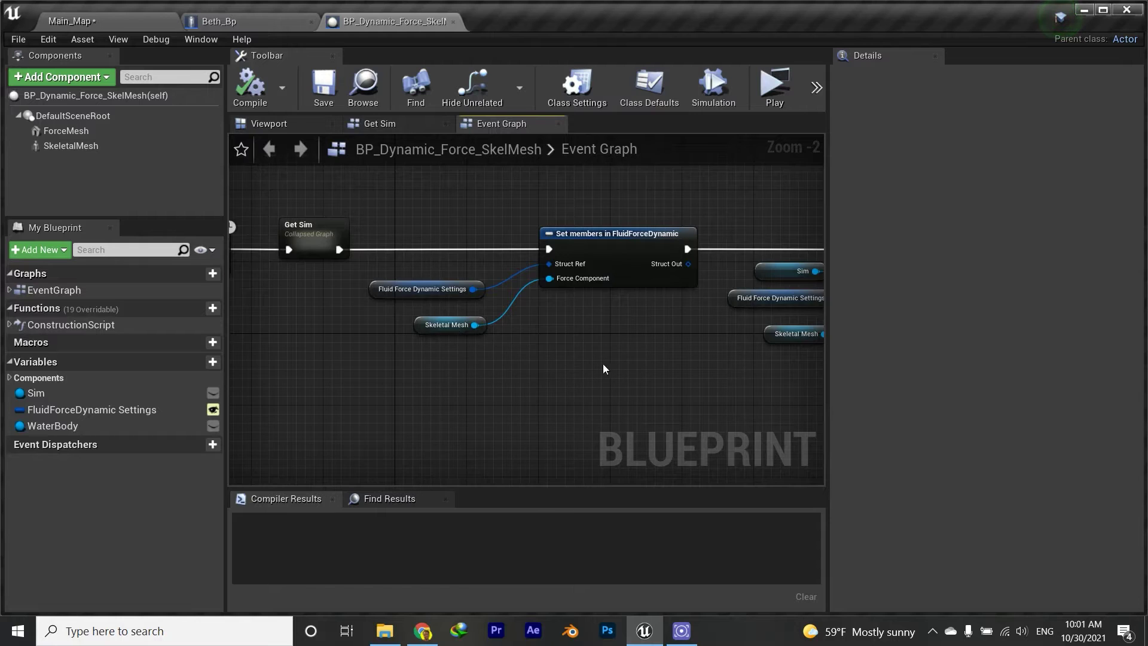
right_click_drag(823, 324, 564, 325)
left_click(290, 21)
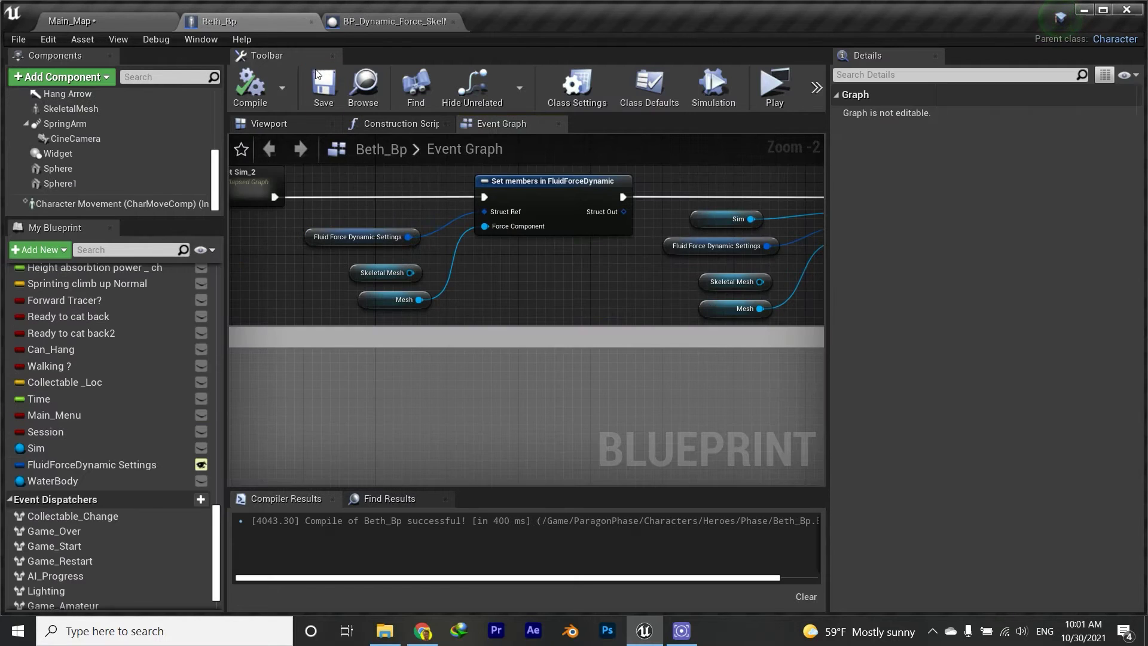
- Try connecting the inherited Mesh component to Force Component on Beth_Bp's Set members in FluidForceDynamic node, and undo the addition
scroll(90, 162, "up", 5)
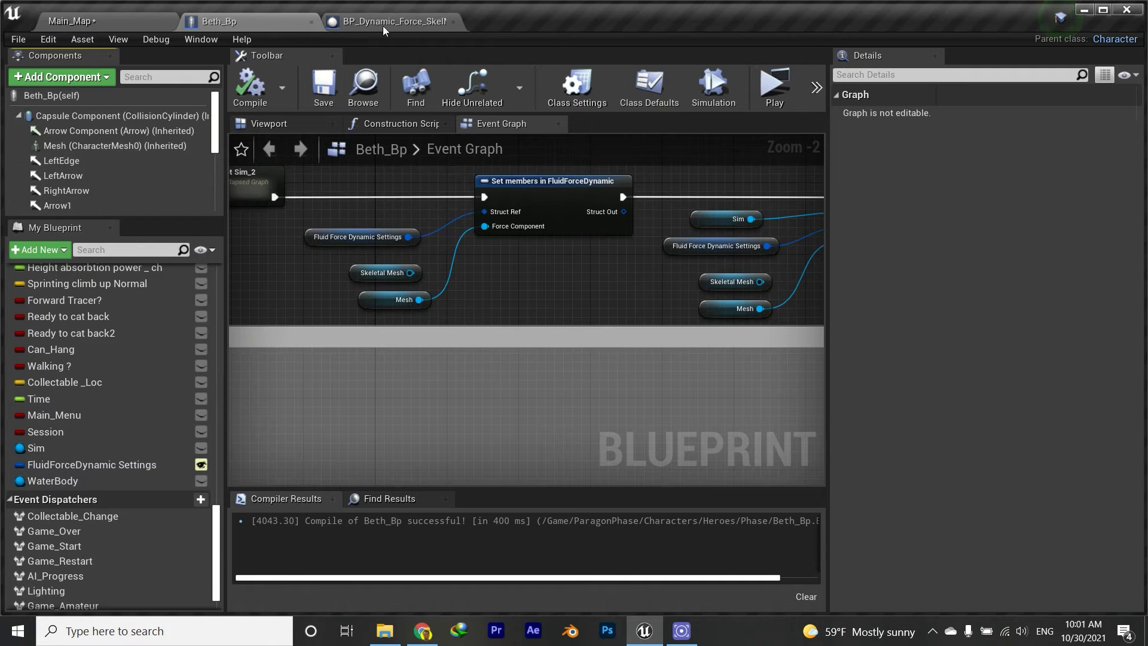
left_click(380, 24)
left_click(204, 22)
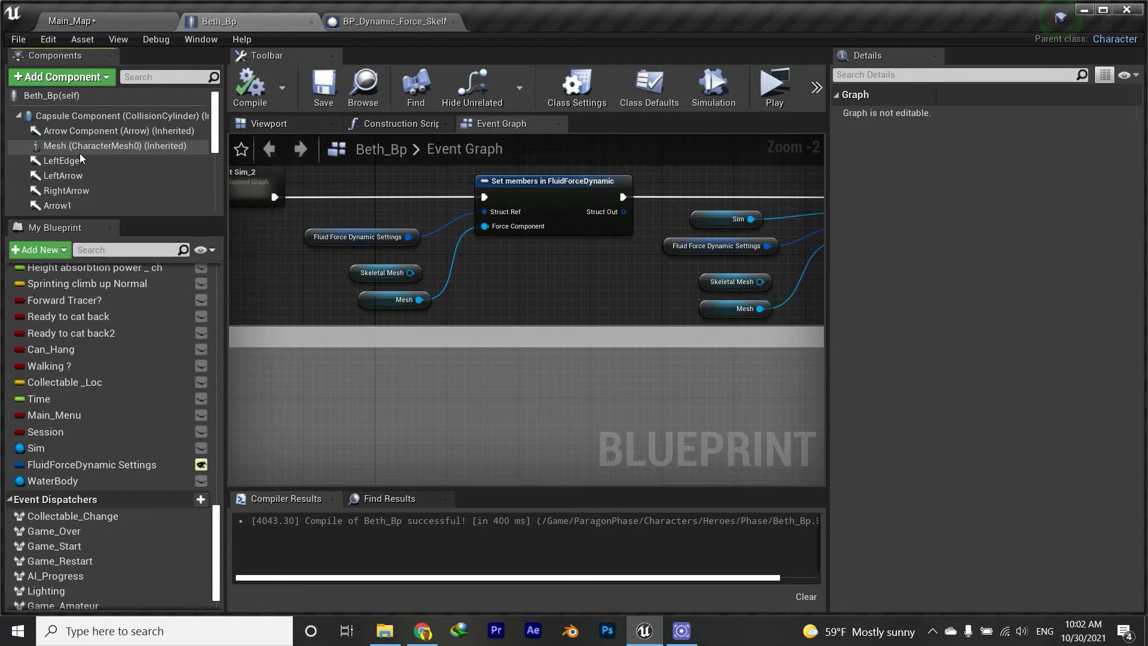
left_click_drag(53, 150, 460, 273)
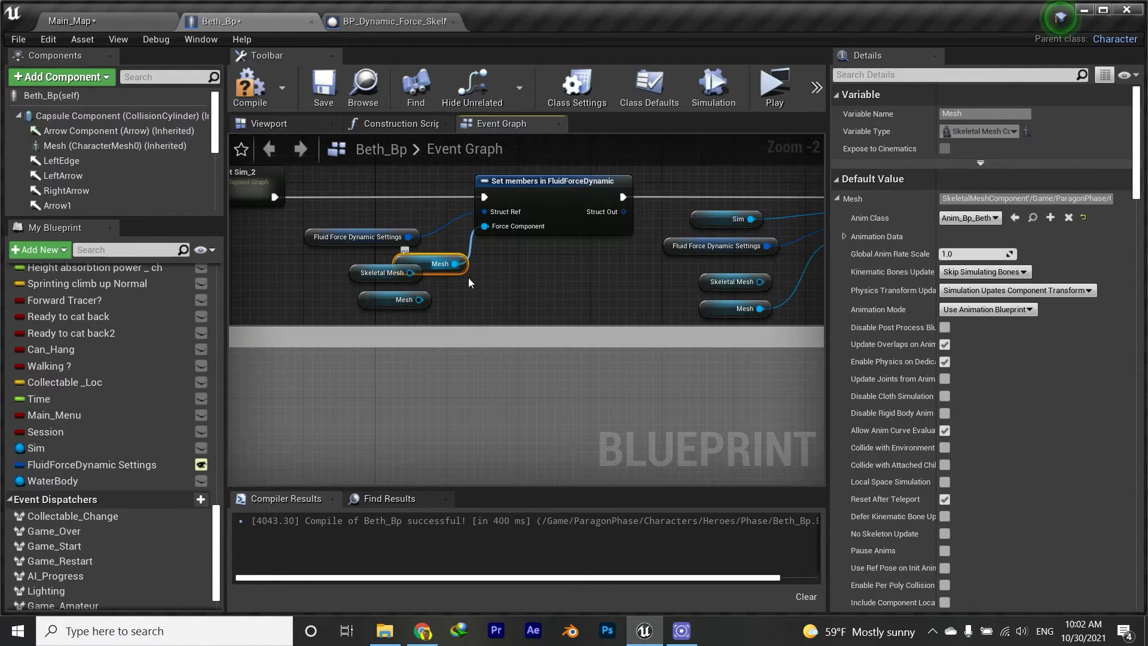
key("ctrl+z")
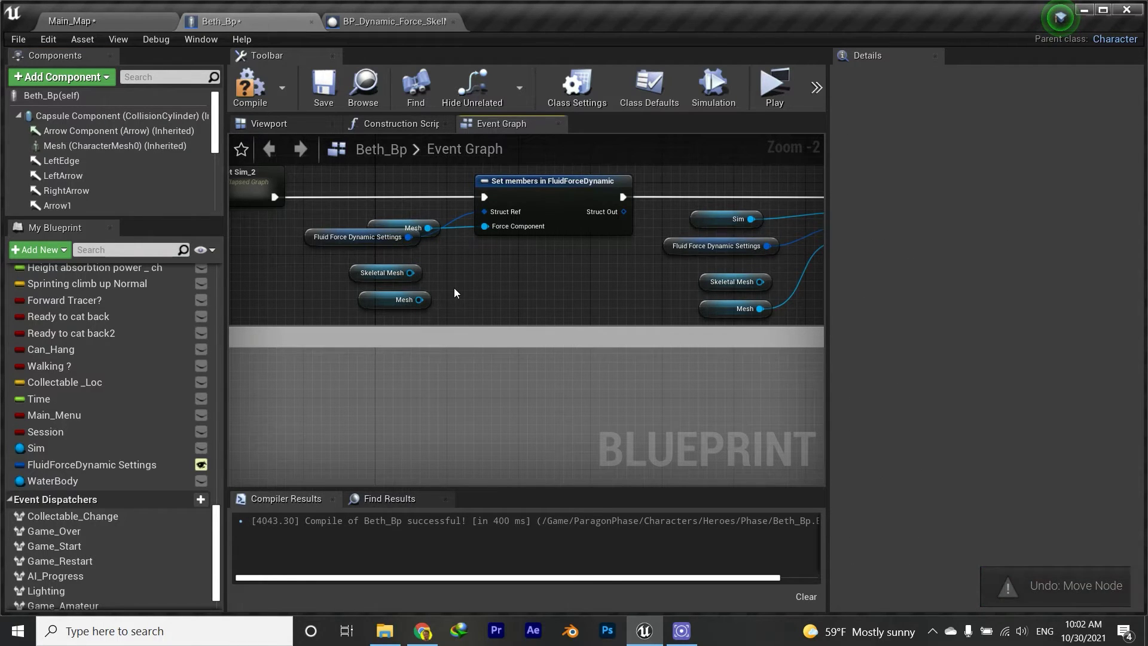
key("ctrl+z")
- Check the Mesh connection to Tracked Component on Beth_Bp's Register Dynamic Force node, and compile and save the blueprint
right_click_drag(454, 289, 332, 292)
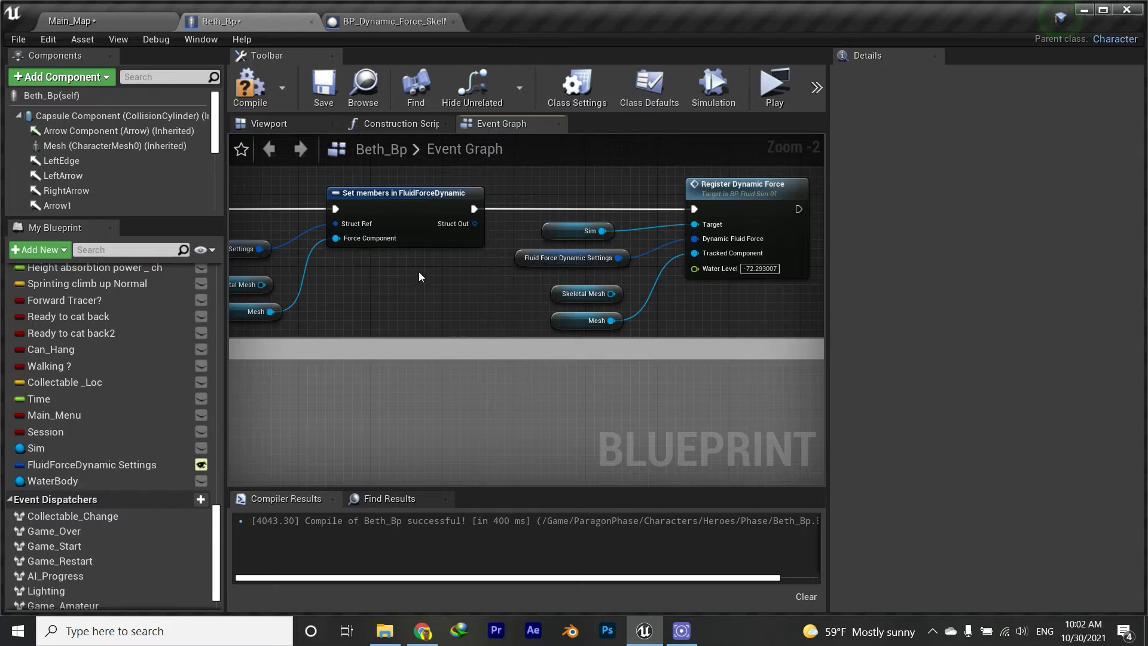
right_click_drag(392, 277, 421, 276)
right_click_drag(734, 304, 470, 285)
right_click_drag(493, 284, 504, 285)
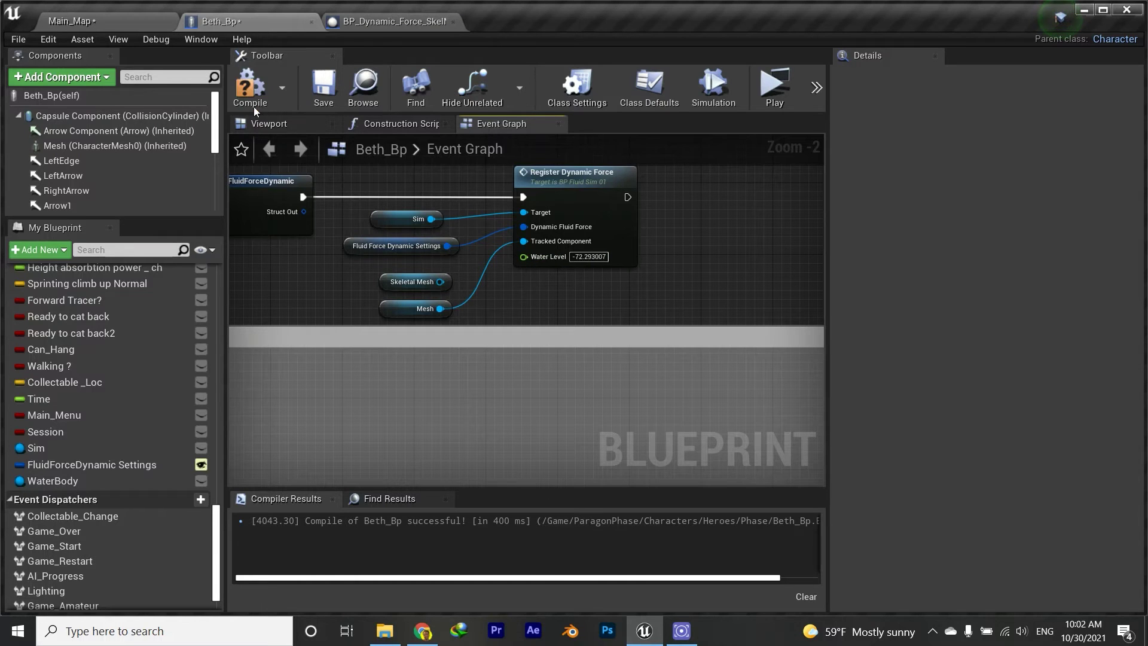
left_click(250, 85)
left_click(324, 87)
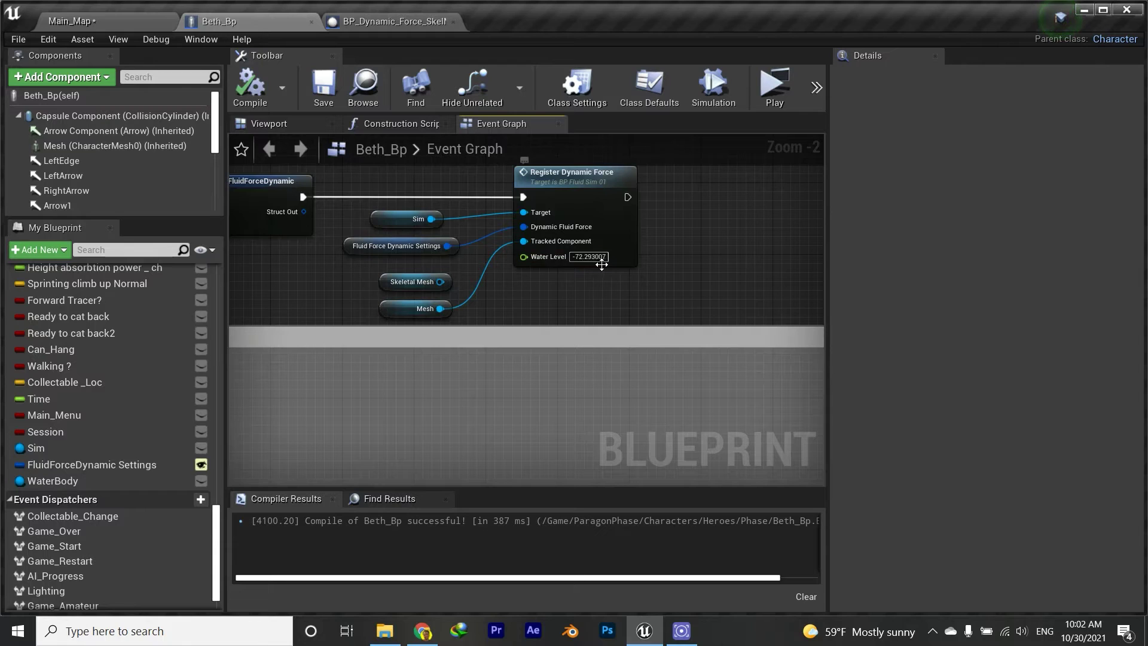
- Open BP_Dynamic_Force_Component from the FluidSimulation Blueprints Examples folder, inspect its ForceMesh in the 3D view, and close the blueprint
left_click(106, 23)
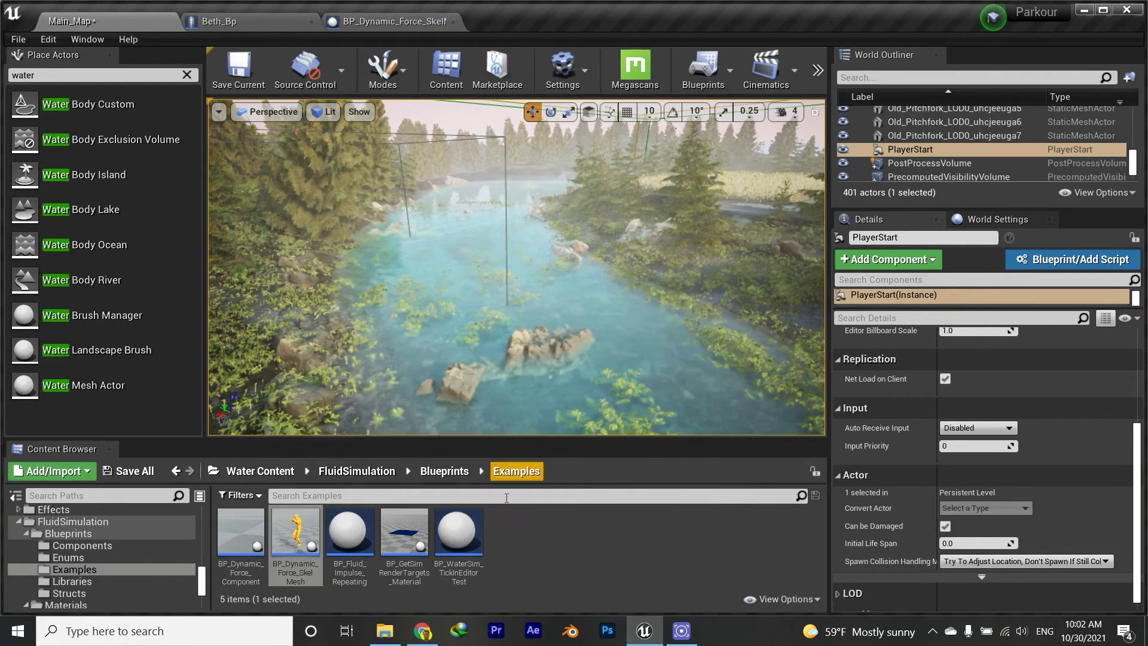
left_click(444, 471)
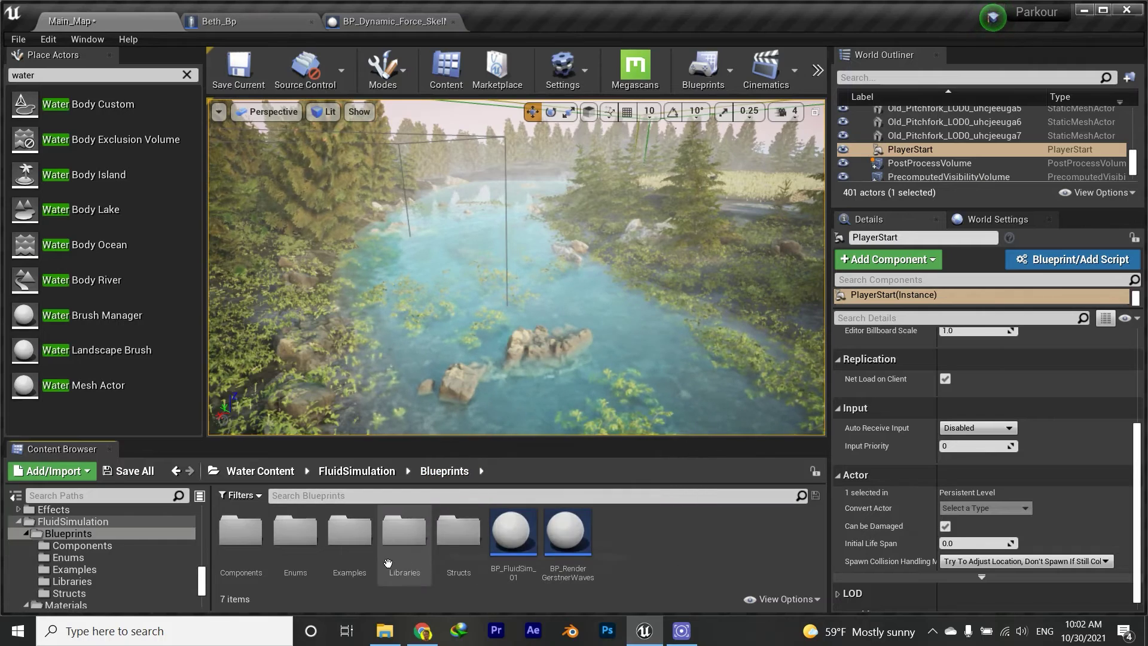
double_click(349, 529)
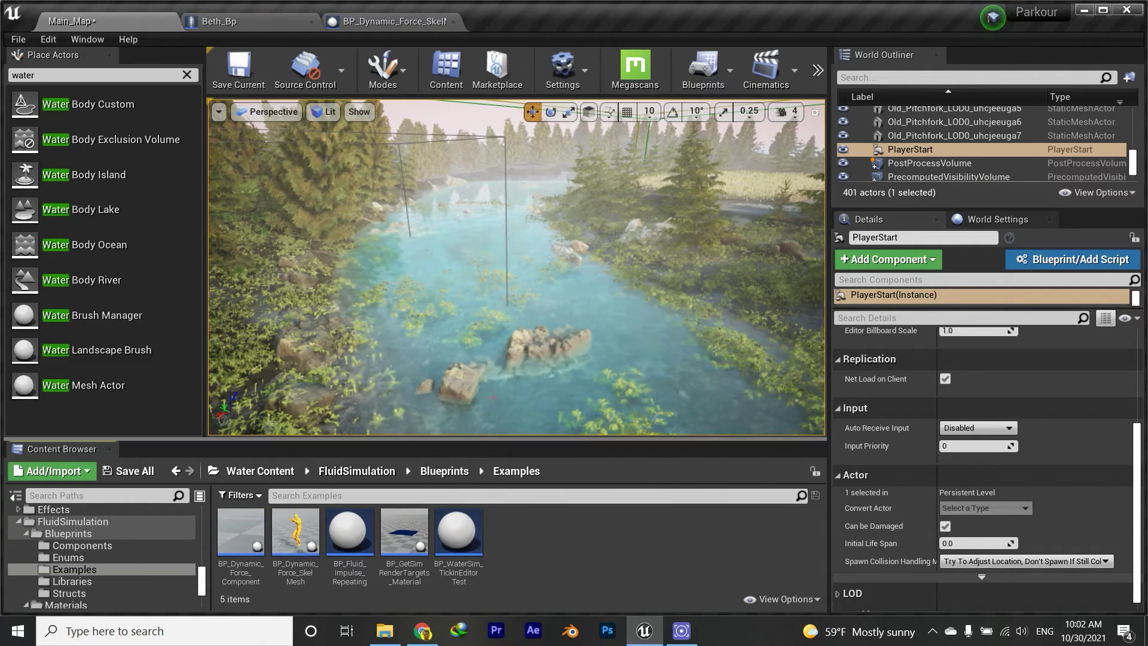
right_click_drag(467, 341, 467, 287)
mouse_move(240, 532)
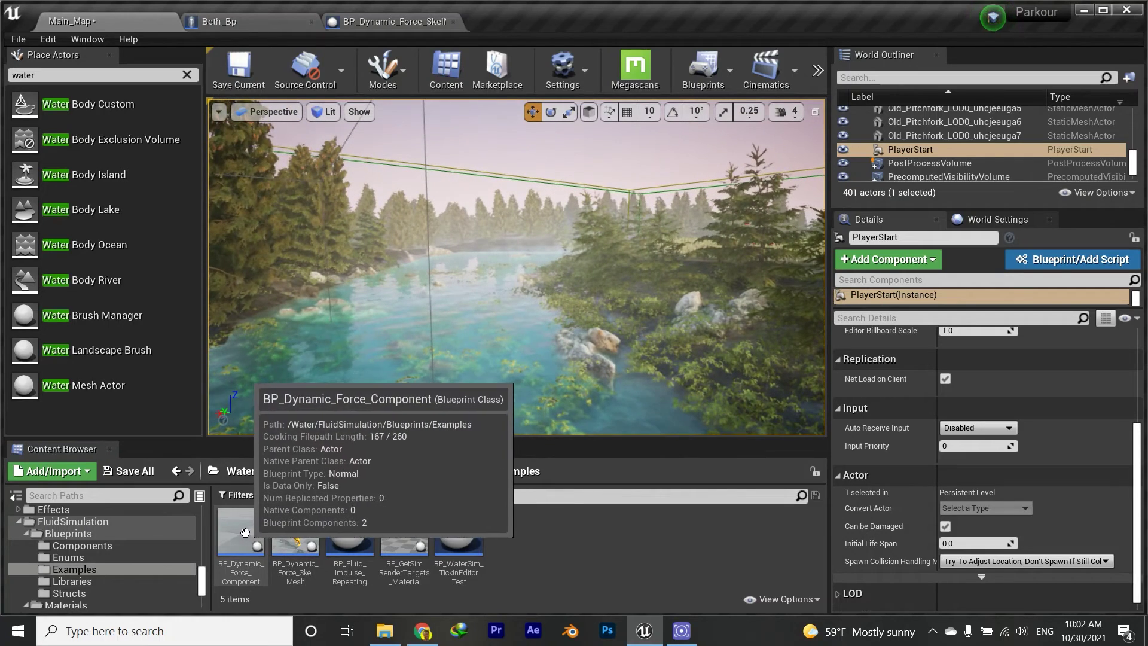
double_click(239, 534)
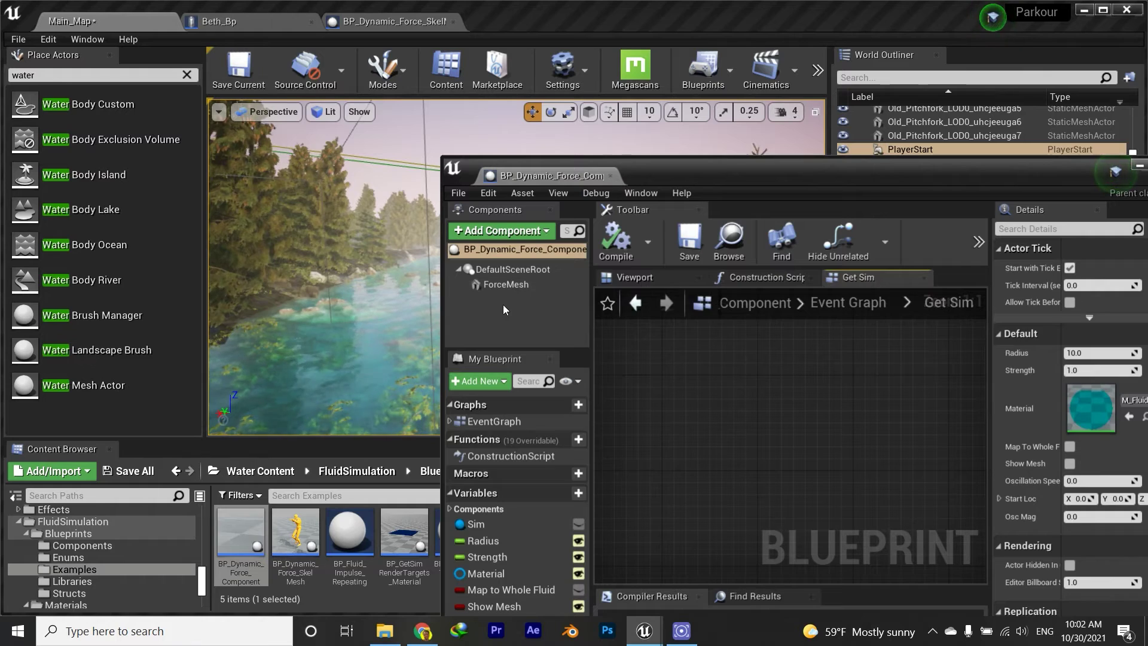
left_click(506, 284)
left_click(635, 277)
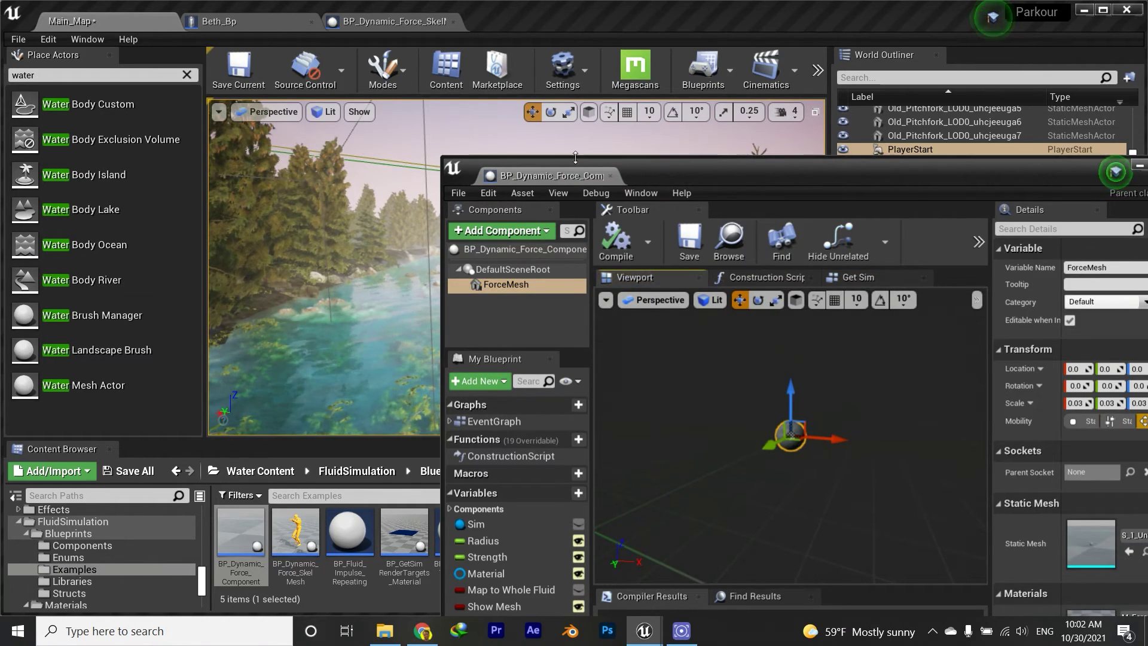
left_click(611, 175)
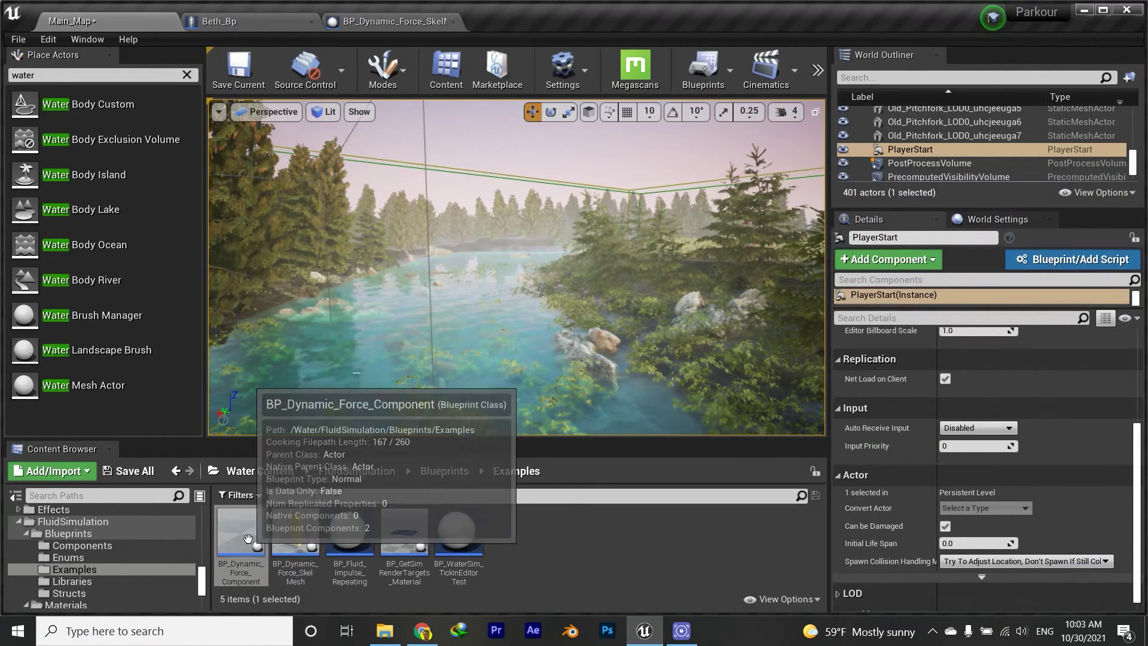
- Place BP_Dynamic_Force_Component in the river at about X 1748, Y 4144, Z -15, and show its transform settings
left_click_drag(241, 531, 451, 359)
scroll(470, 365, "up", 2)
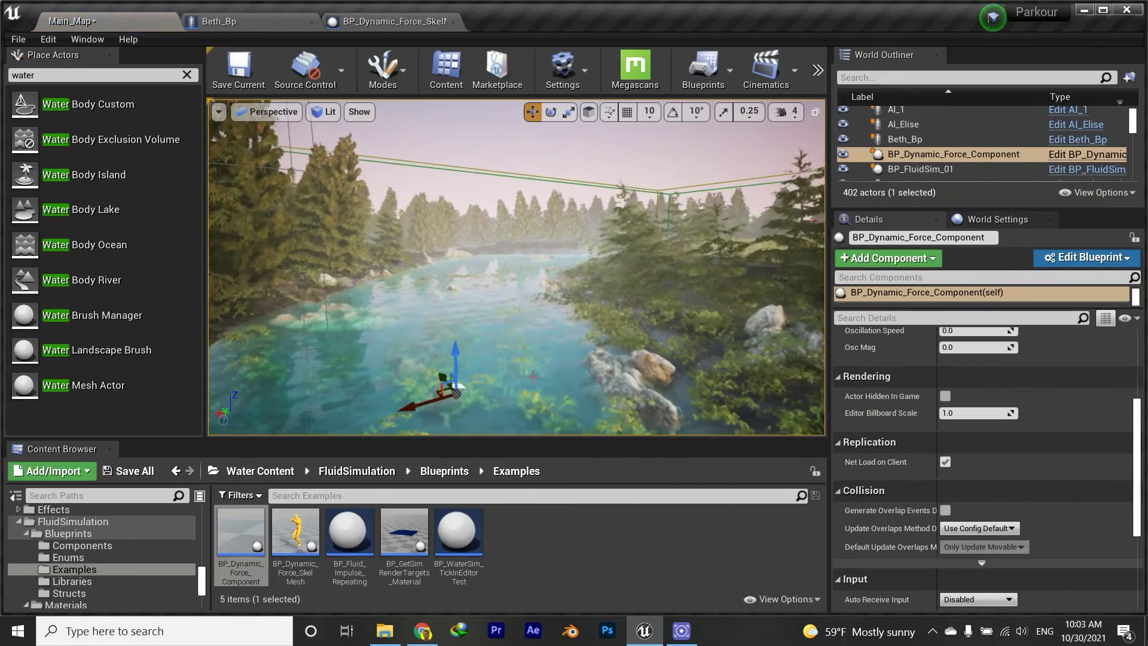
left_click(1138, 339)
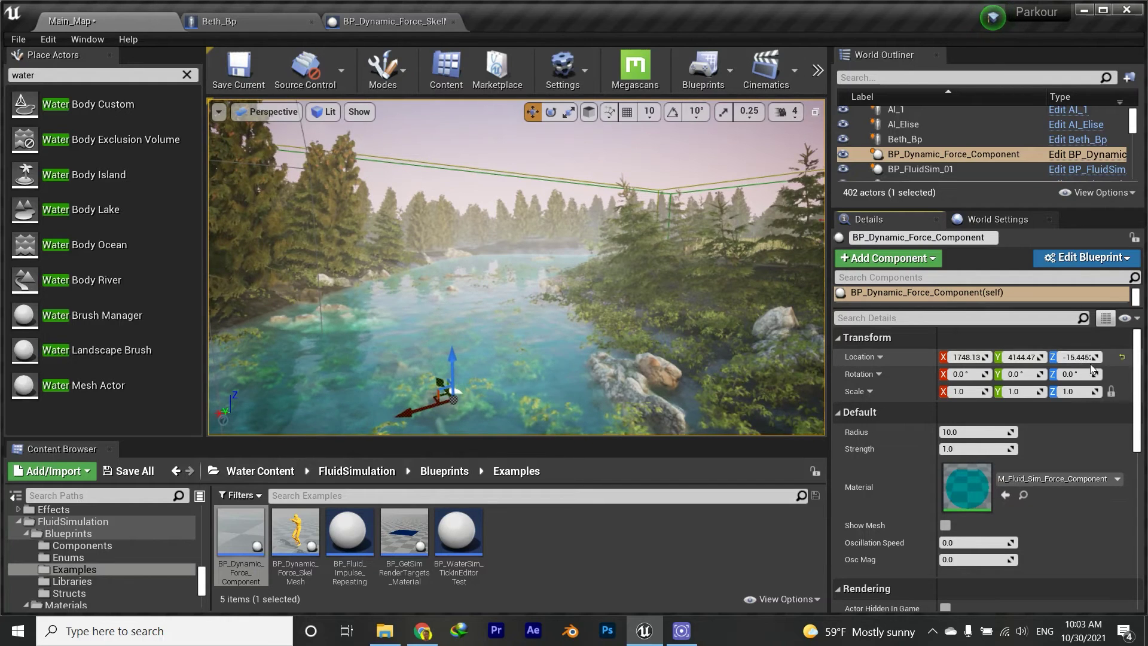
- Compare the placed actor's Z location with the Water Level input of Register Dynamic Force in BP_Dynamic_Force_SkelMesh
left_click(366, 23)
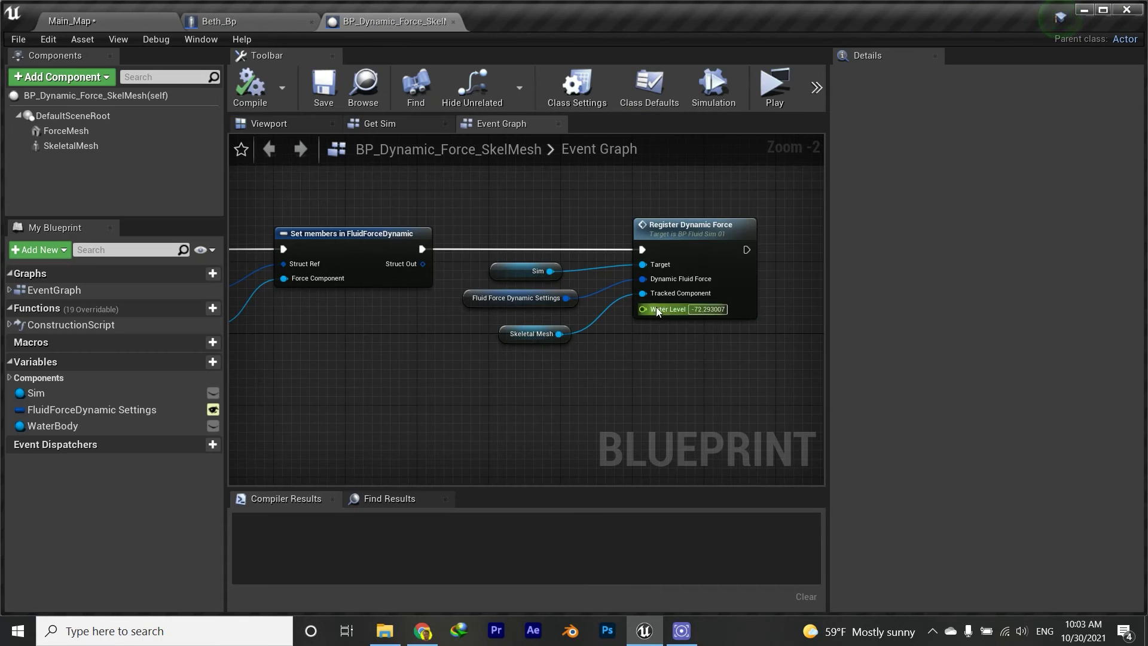
left_click(109, 23)
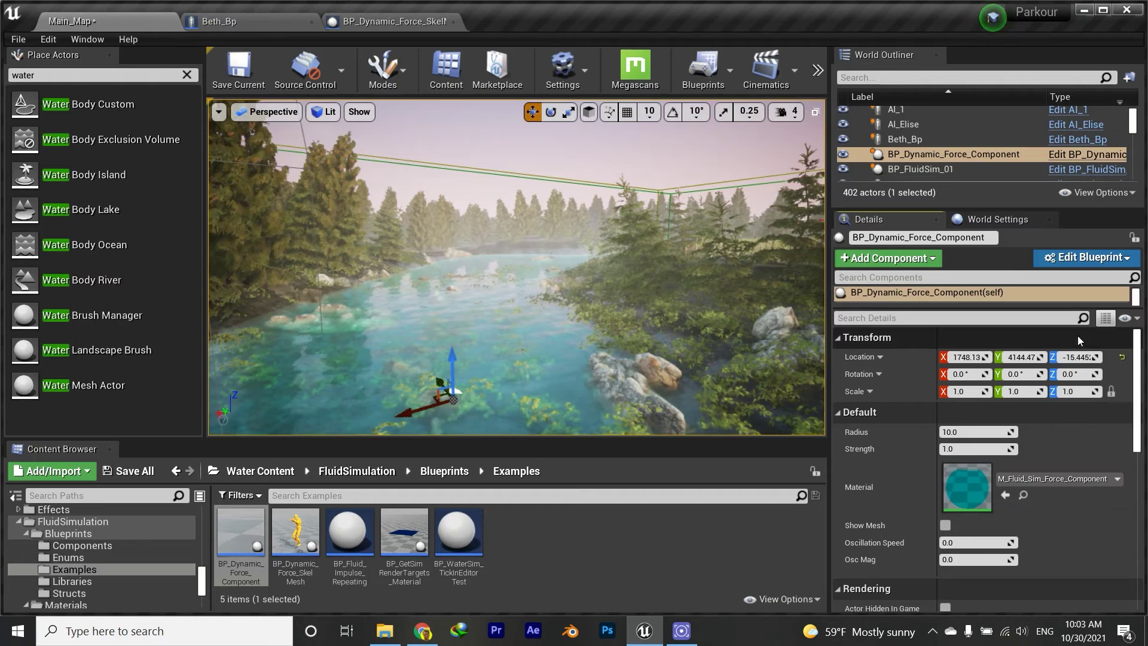
left_click(1076, 357)
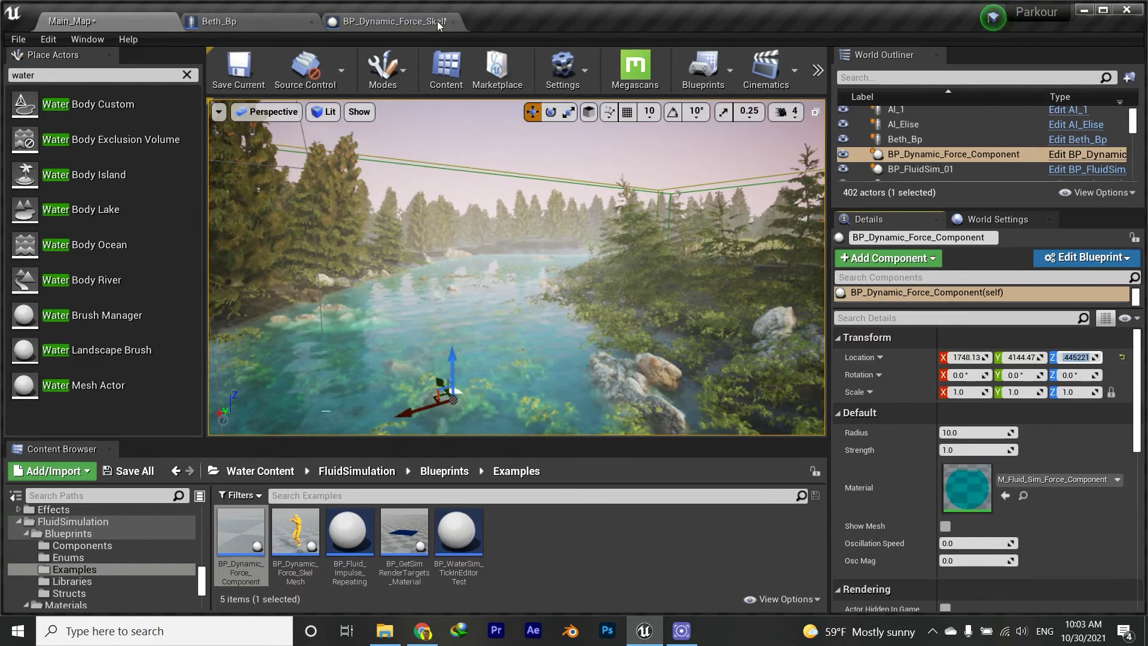
key("ctrl+Tab")
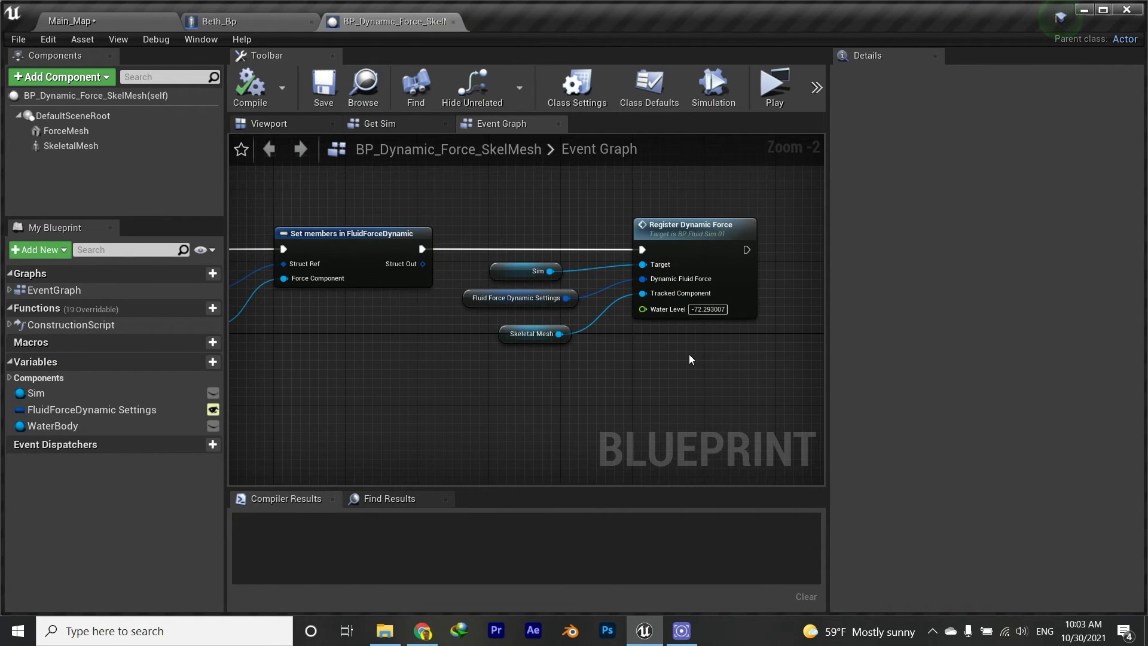
- Delete the placed BP_Dynamic_Force_Component actor from the river in Main_Map and save the map
key("ctrl+Tab")
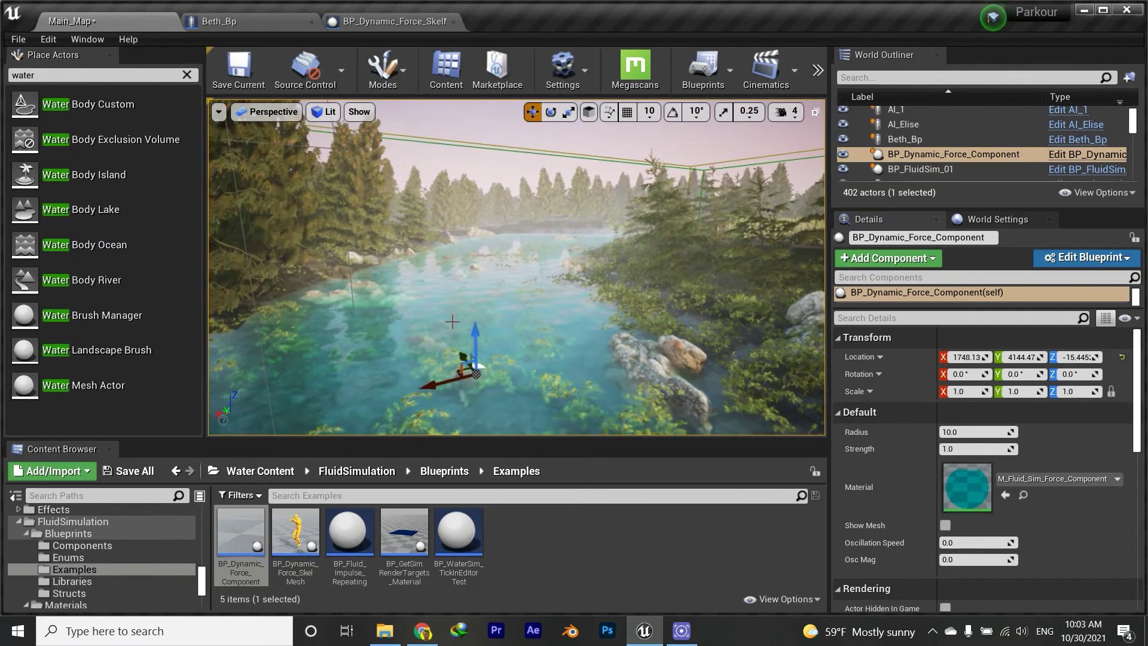
key("Delete")
scroll(472, 326, "up", 2)
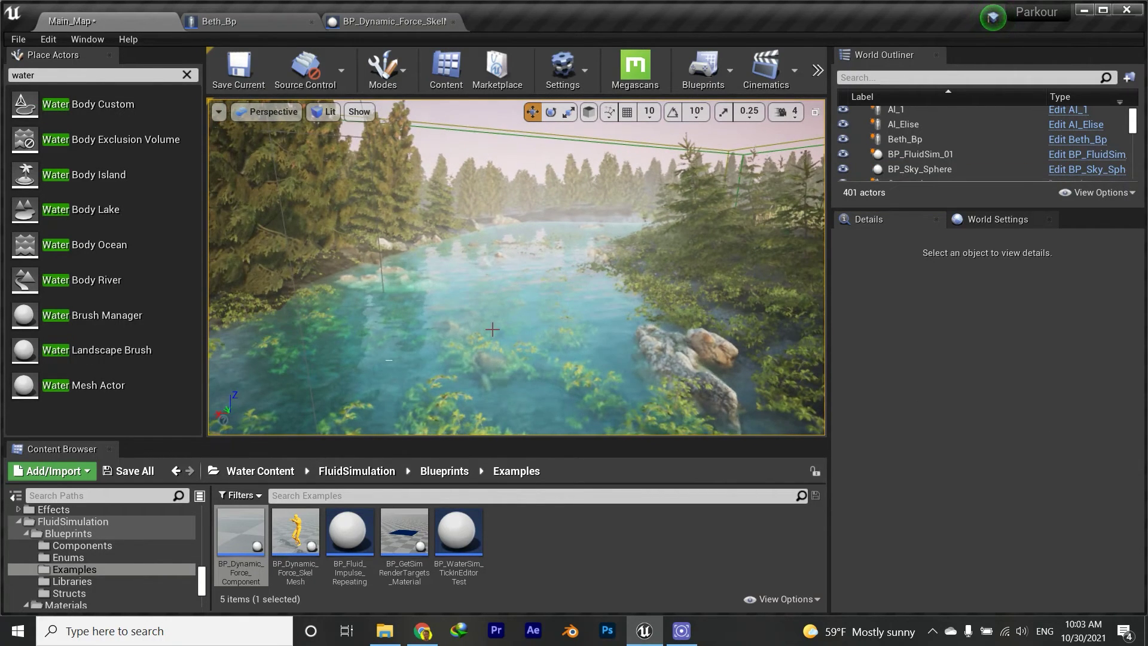
key("ctrl+s")
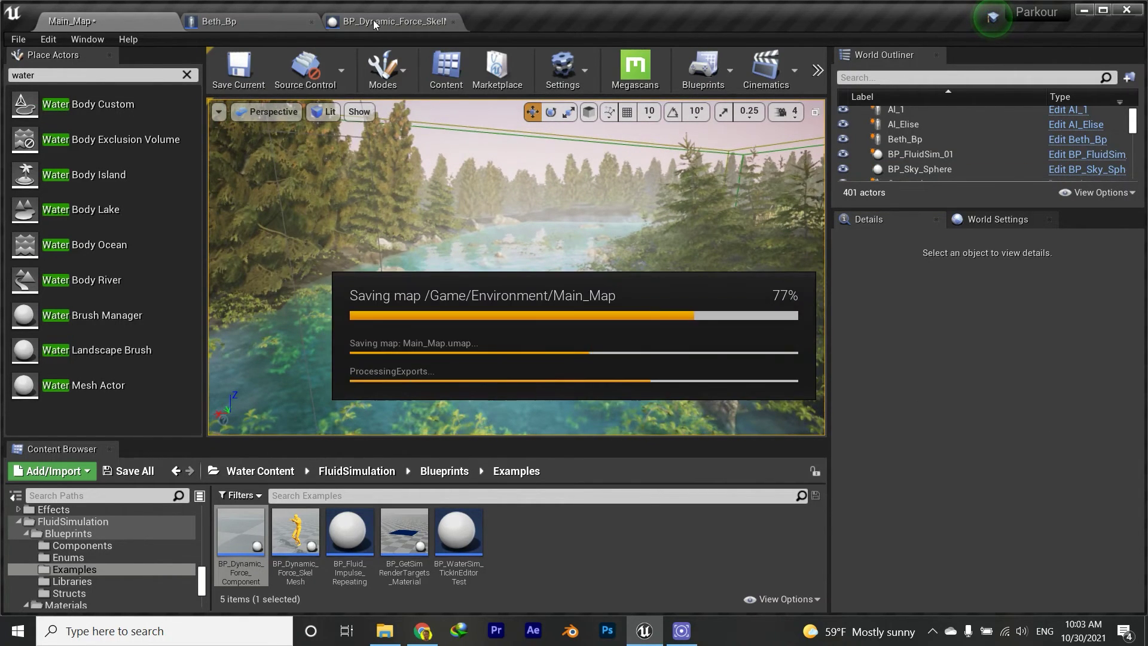
- Inspect the default values of the FluidForceDynamic Settings variable in Beth_Bp, including Force Radius and Force Strength
left_click(373, 20)
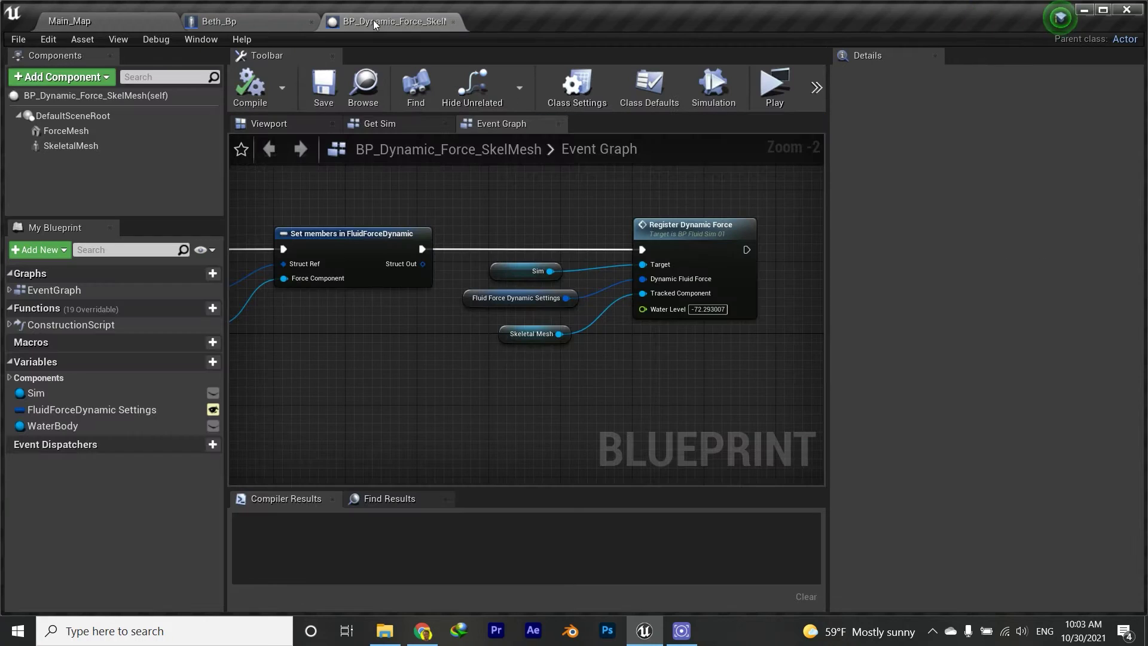
left_click(219, 21)
scroll(114, 156, "down", 5)
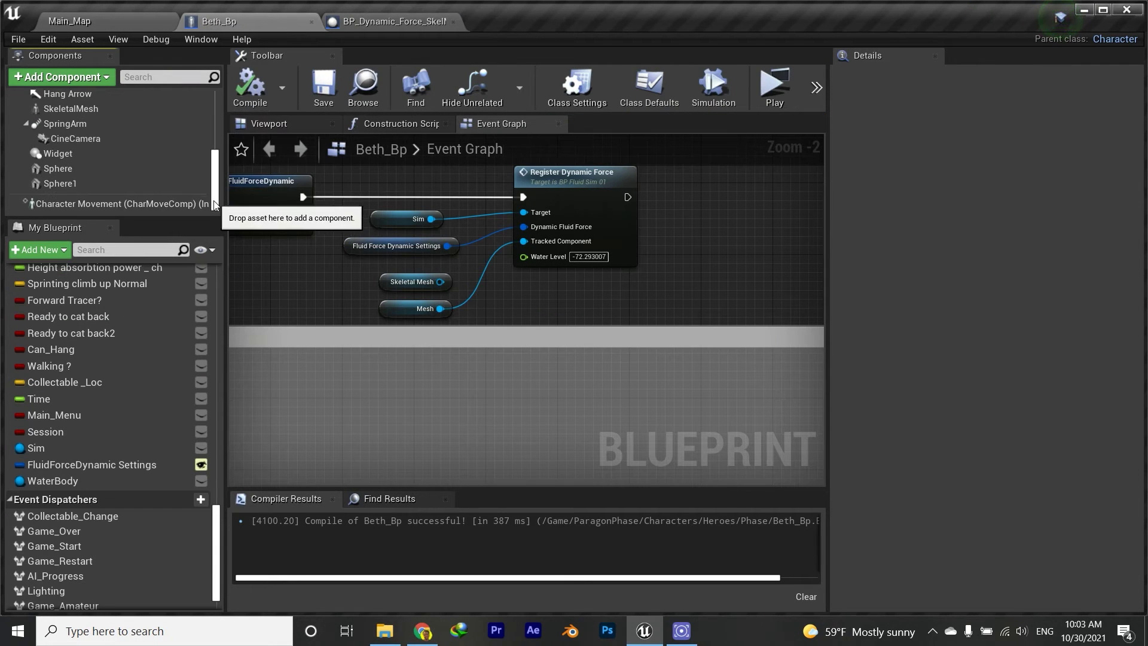
scroll(113, 156, "up", 5)
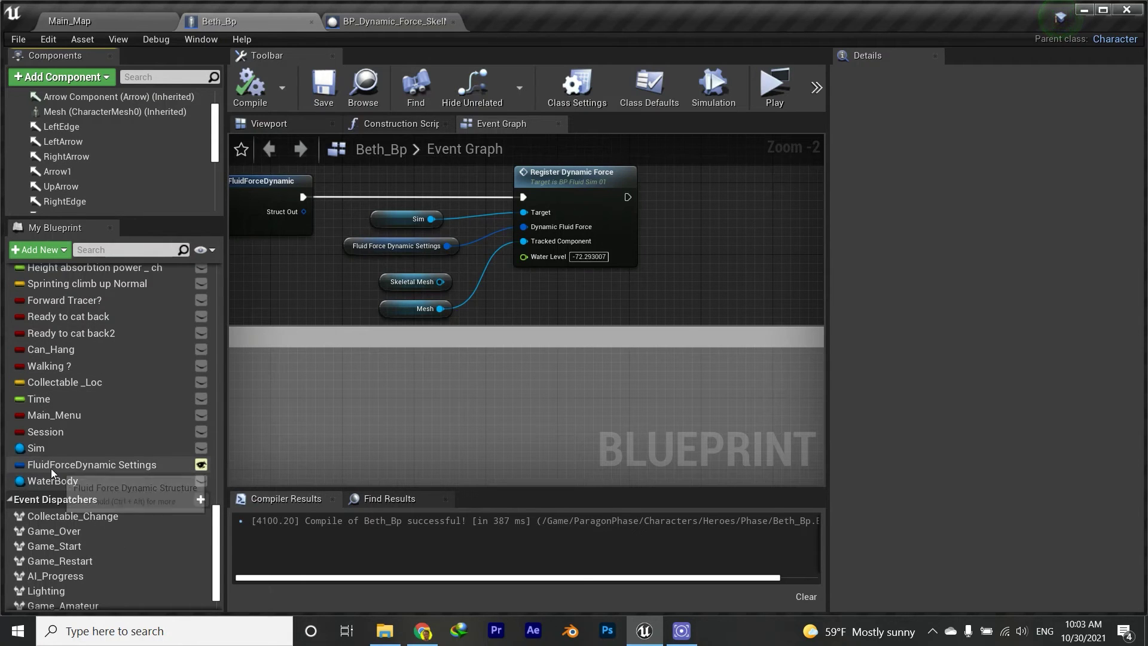
left_click(68, 465)
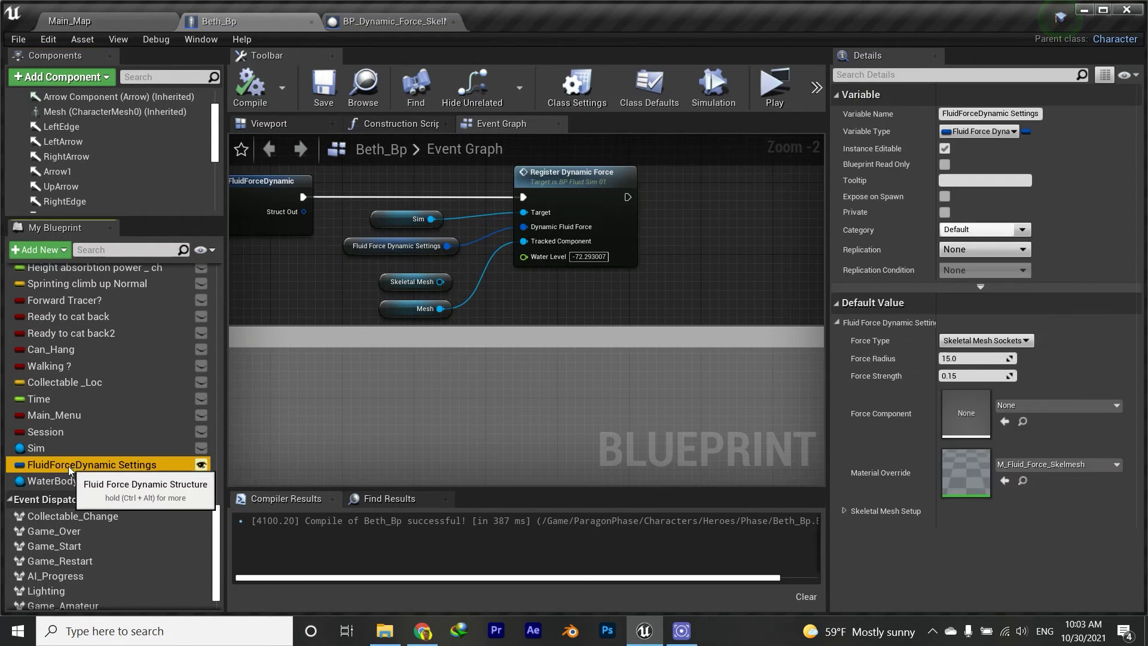
left_click(840, 323)
left_click(837, 322)
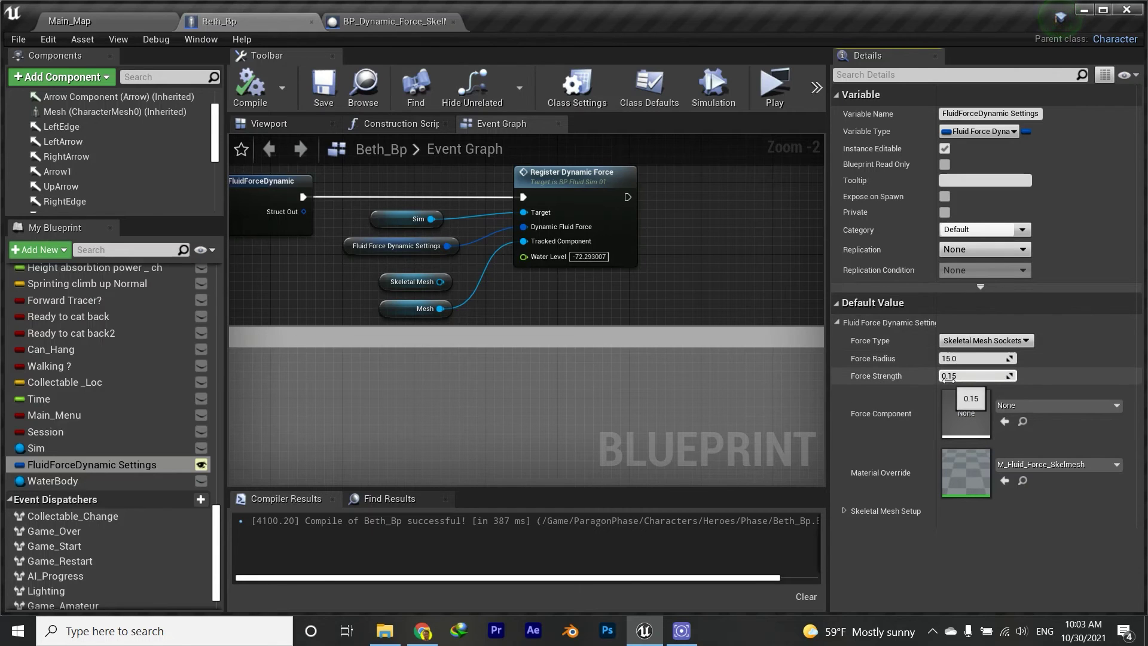
- Compare the Force Radius and Force Strength defaults of FluidForceDynamic Settings in BP_Dynamic_Force_SkelMesh with those in Beth_Bp
left_click(406, 22)
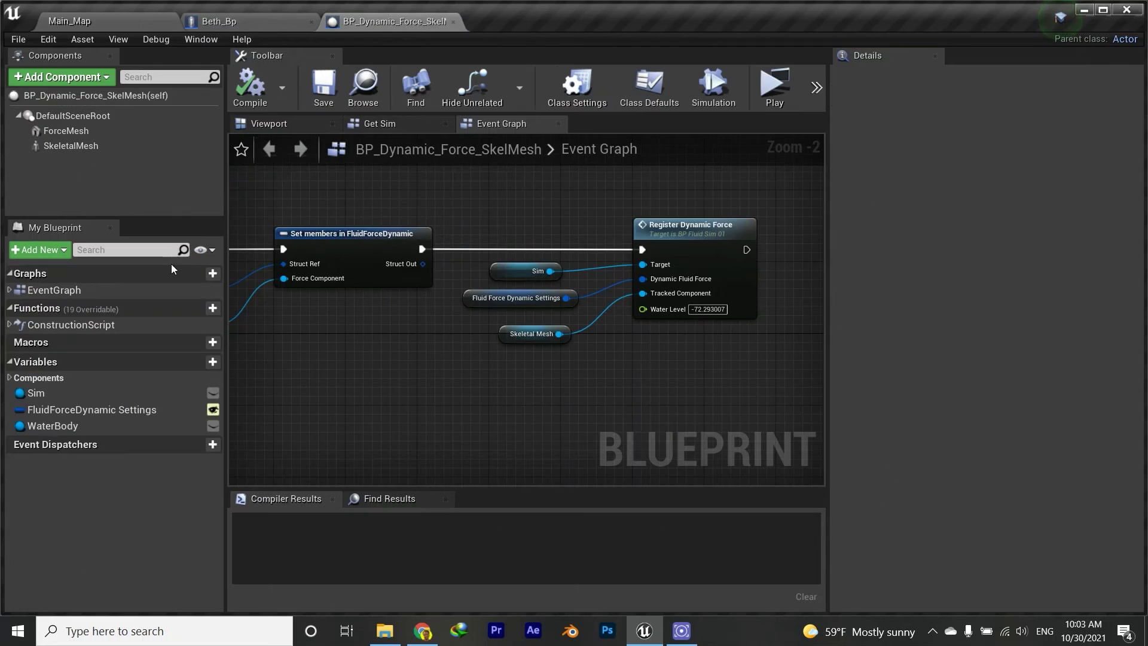
left_click(50, 411)
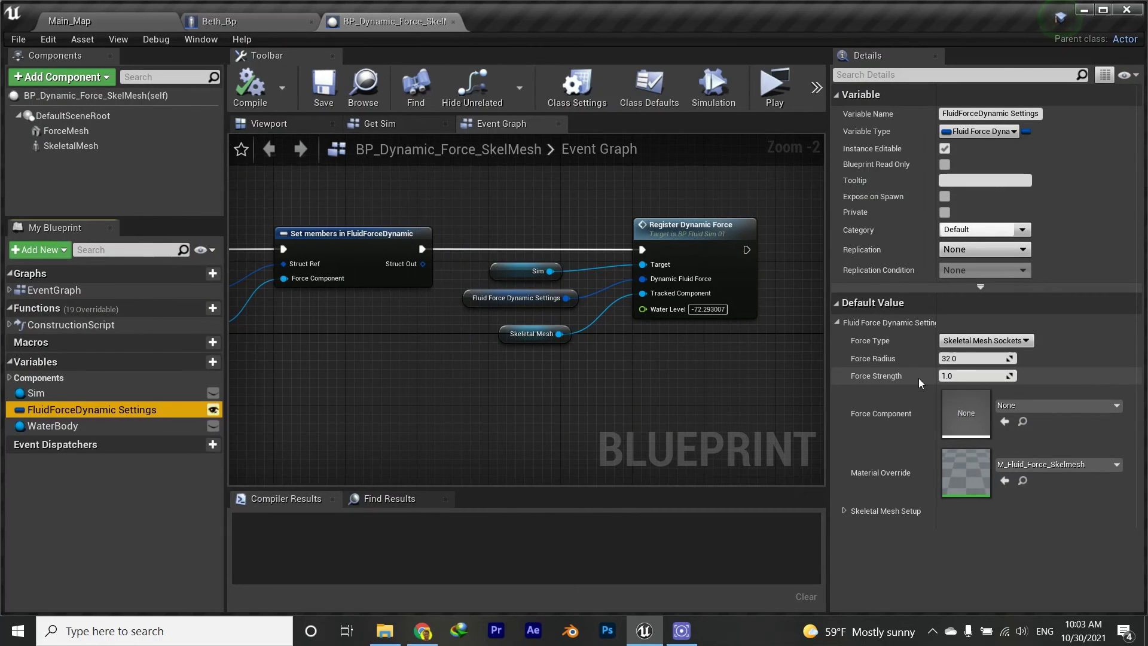
left_click(258, 23)
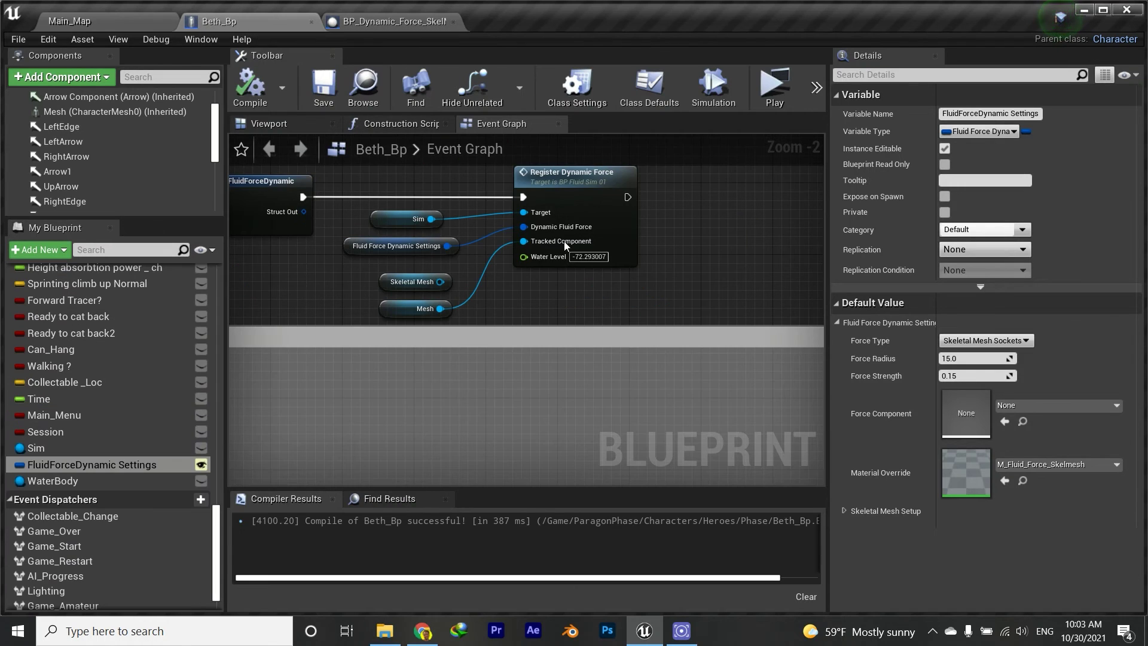
left_click(414, 23)
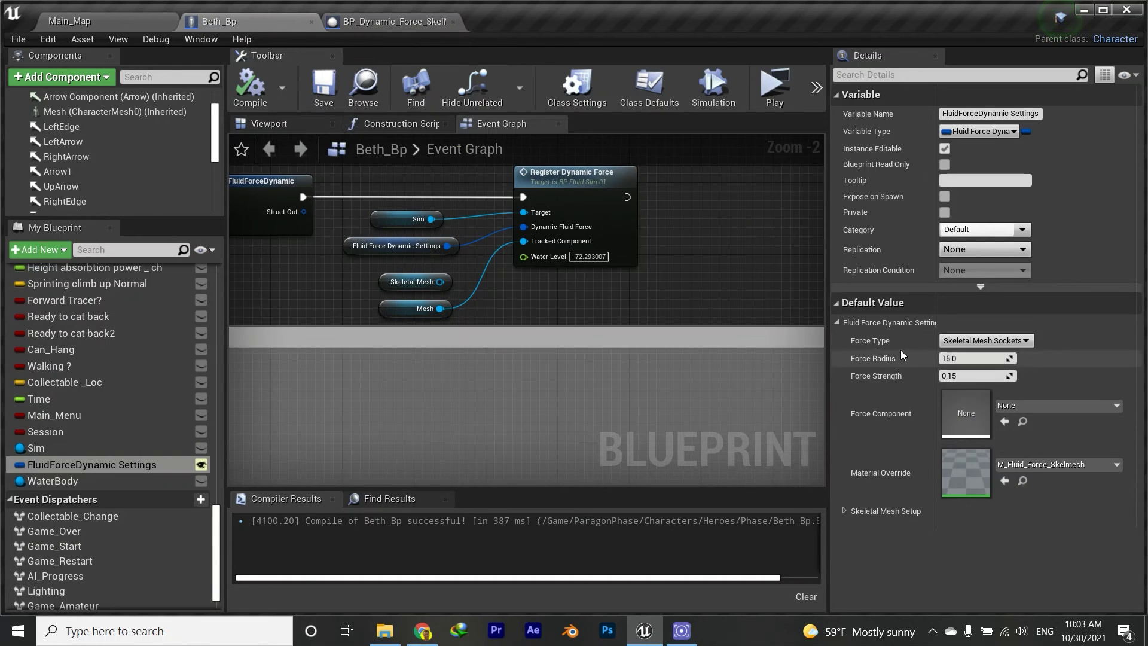
- Play Main_Map in a preview window and run the character through the river to test the water interaction
left_click(134, 16)
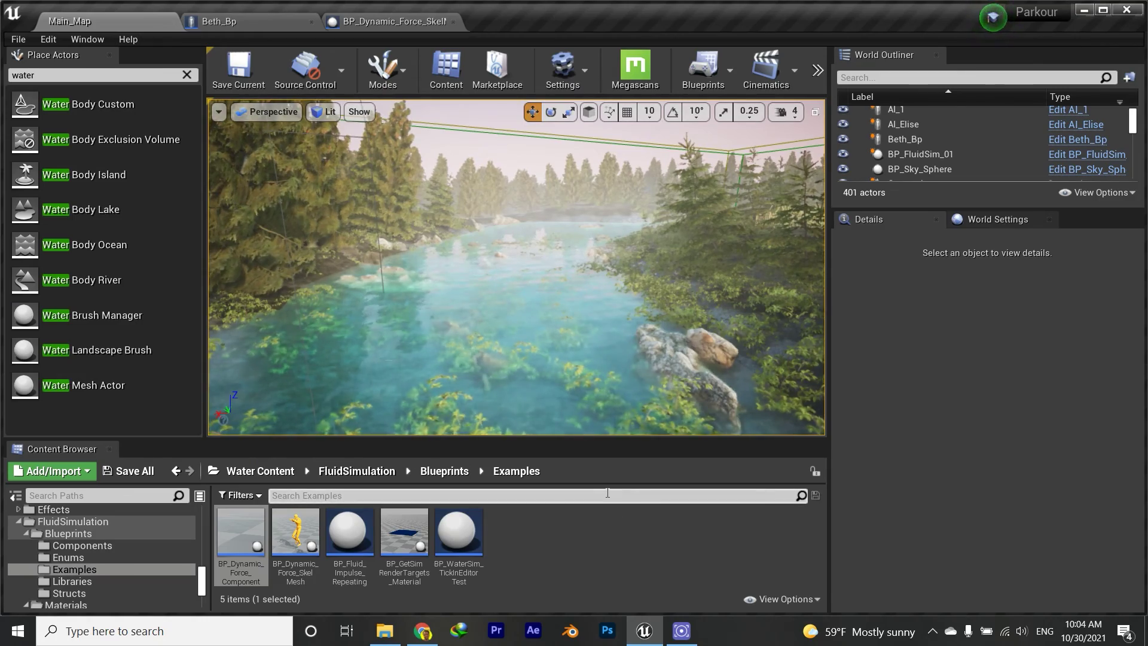
left_click(818, 70)
left_click(859, 139)
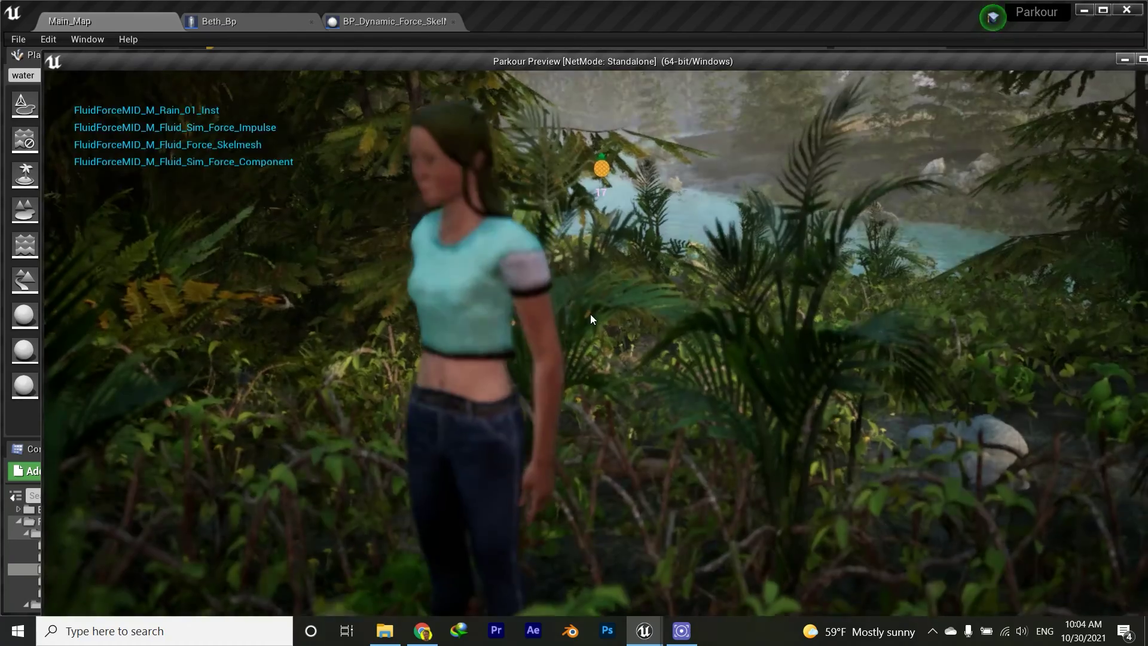
key("w")
key("w")
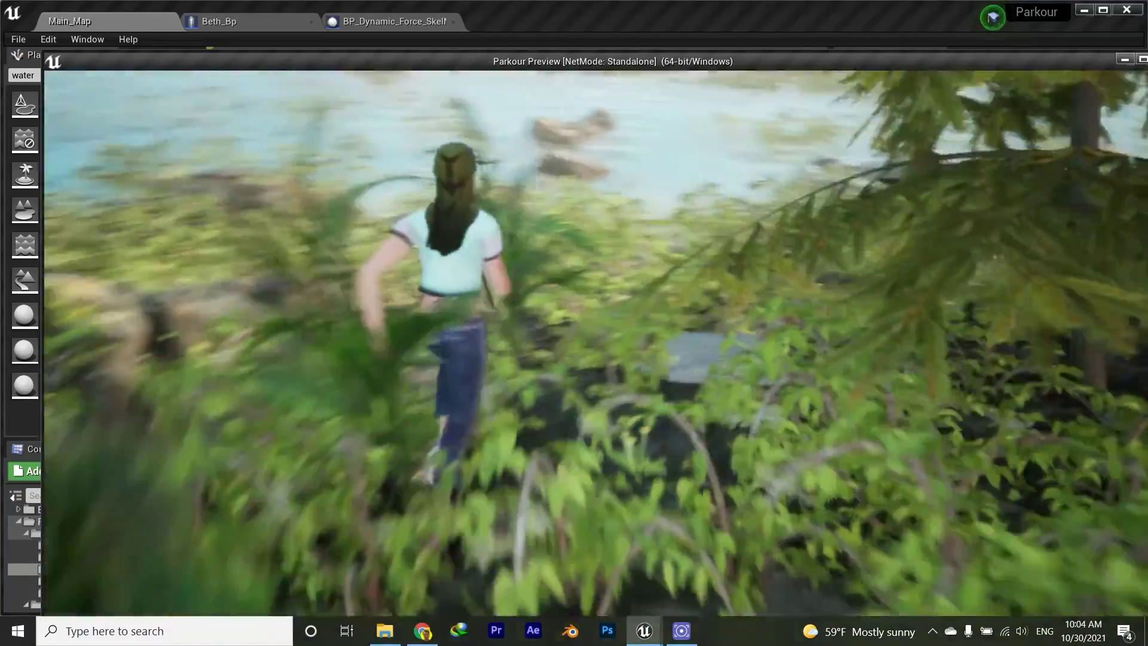
key("w")
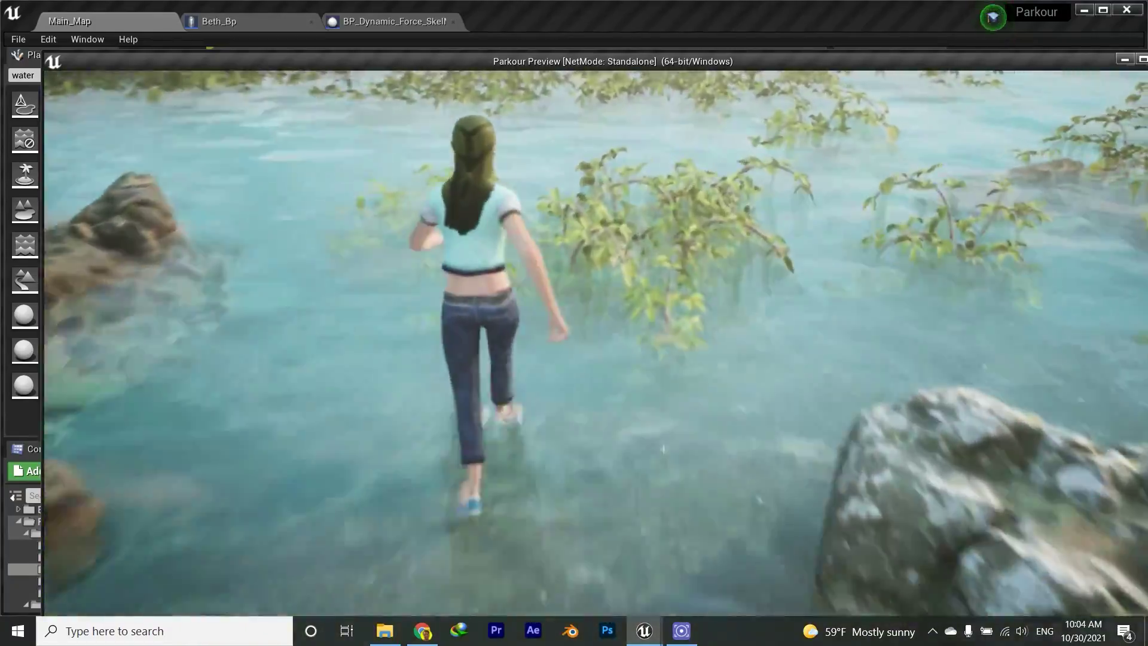
key("w")
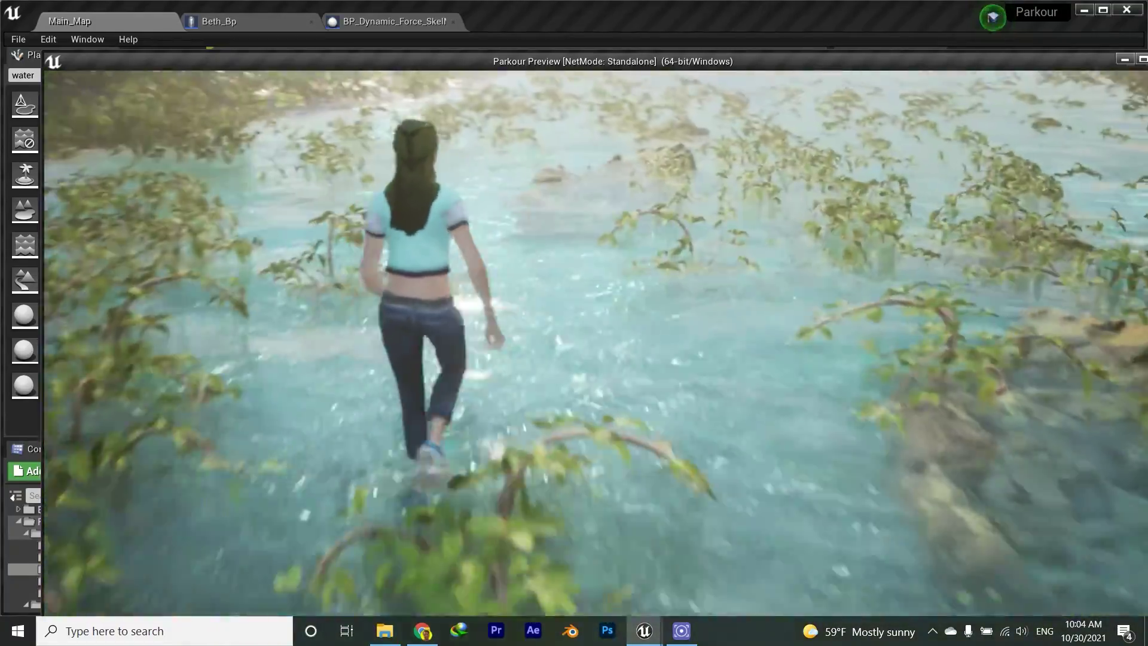
key("w")
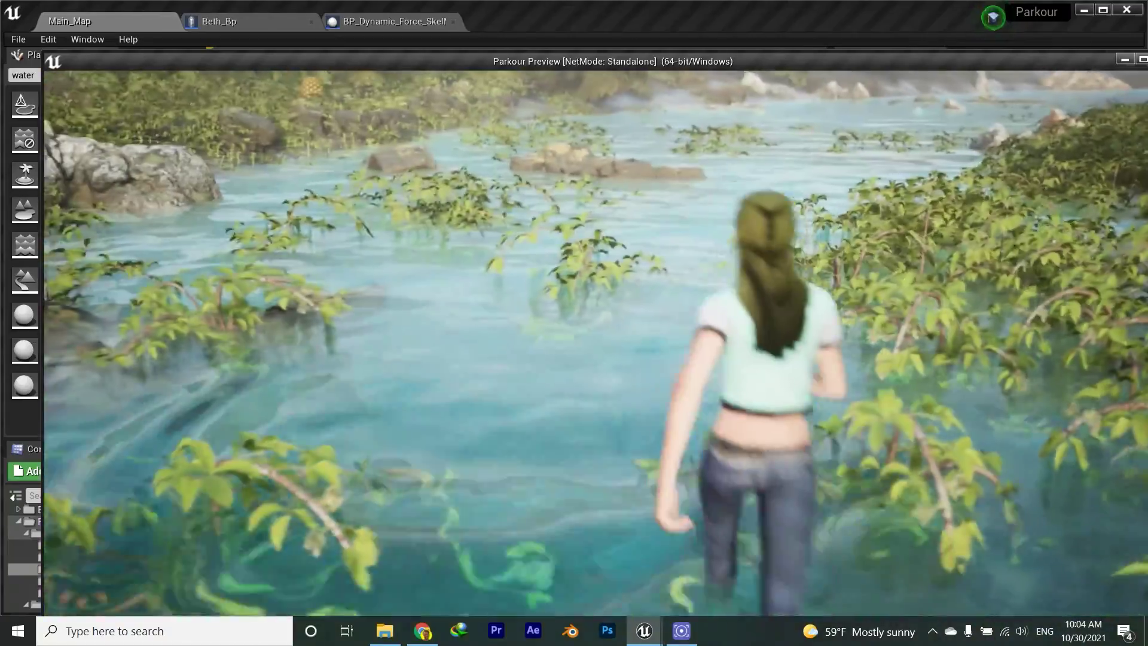
key("w")
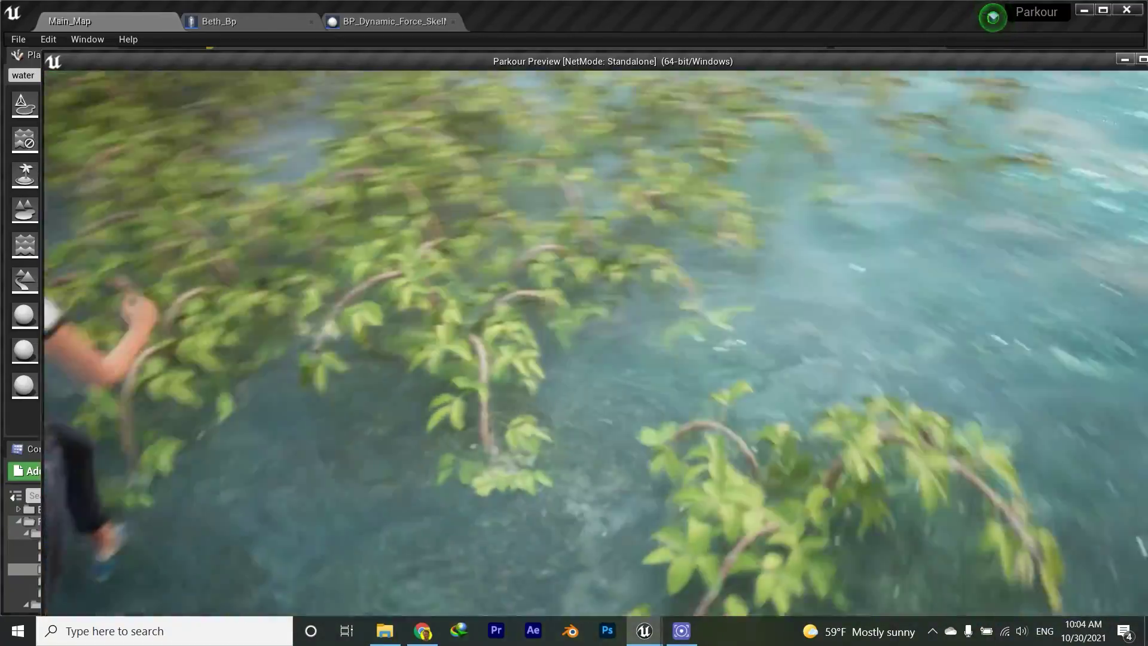